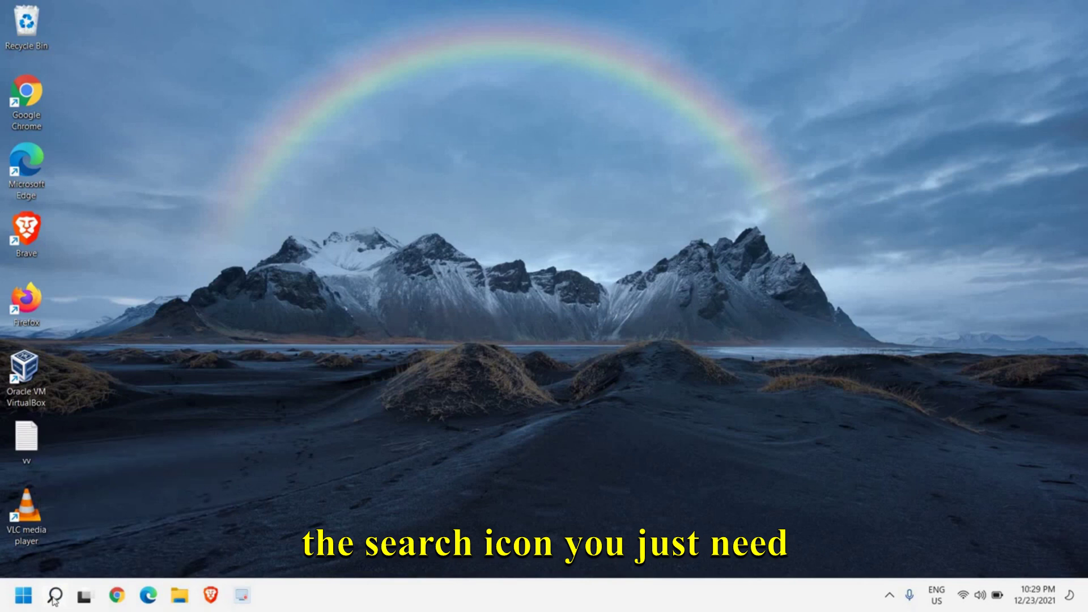
# Search Windows for 'trou' to bring up Troubleshoot settings as the best match
pyautogui.click(54, 599)
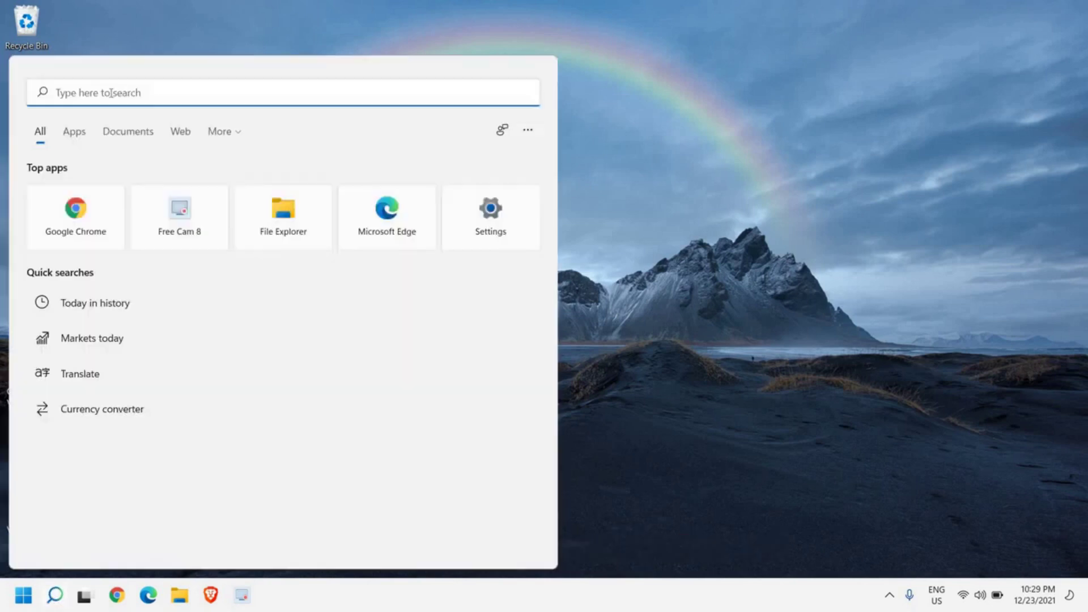
pyautogui.write('trou')
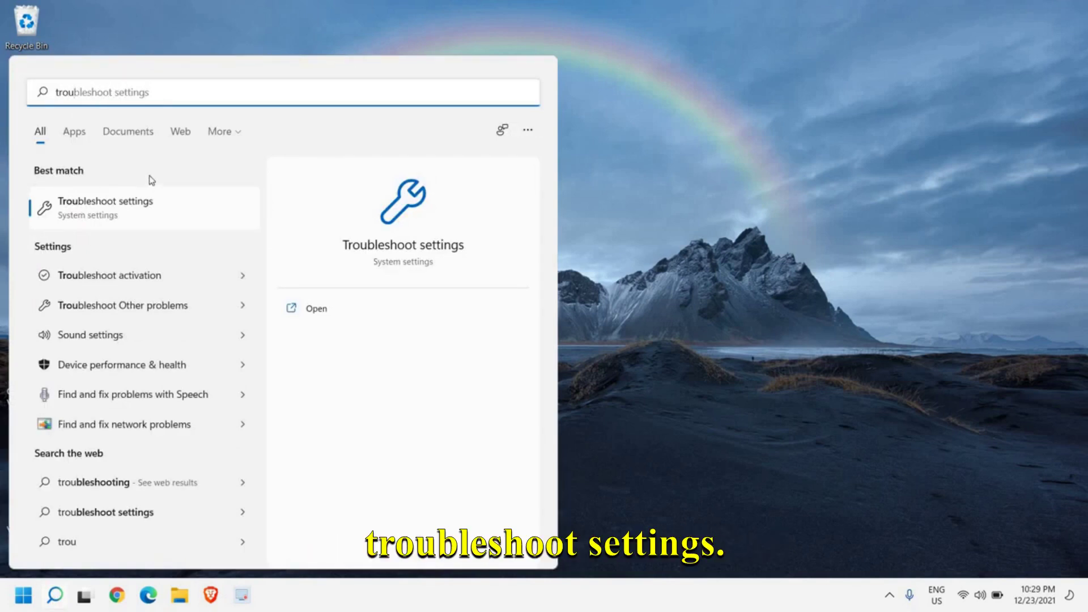
# Open Troubleshoot settings and run the Windows Update troubleshooter
pyautogui.click(136, 212)
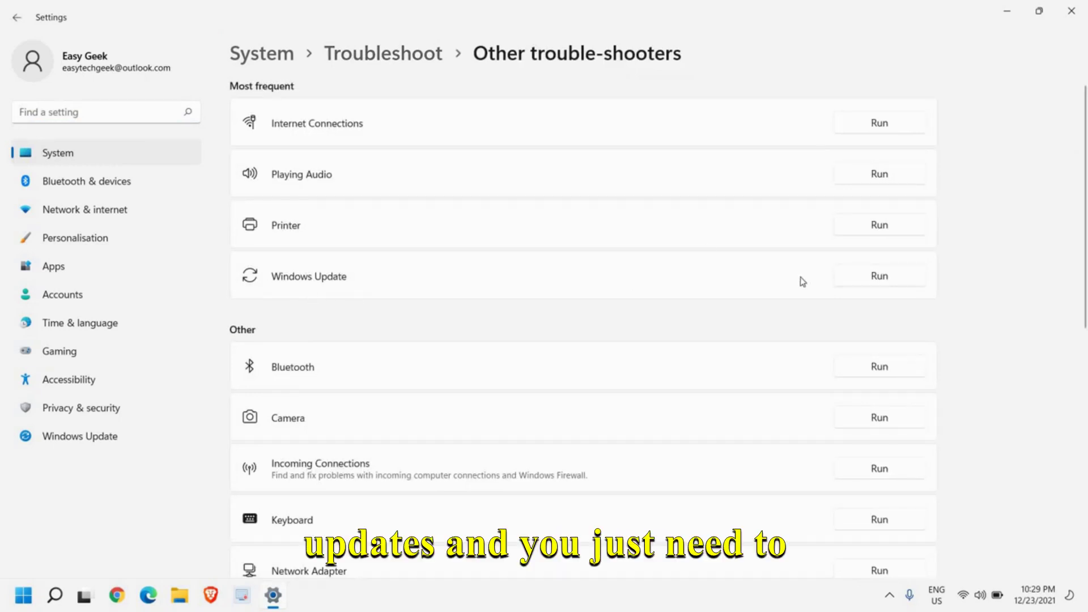
pyautogui.click(880, 277)
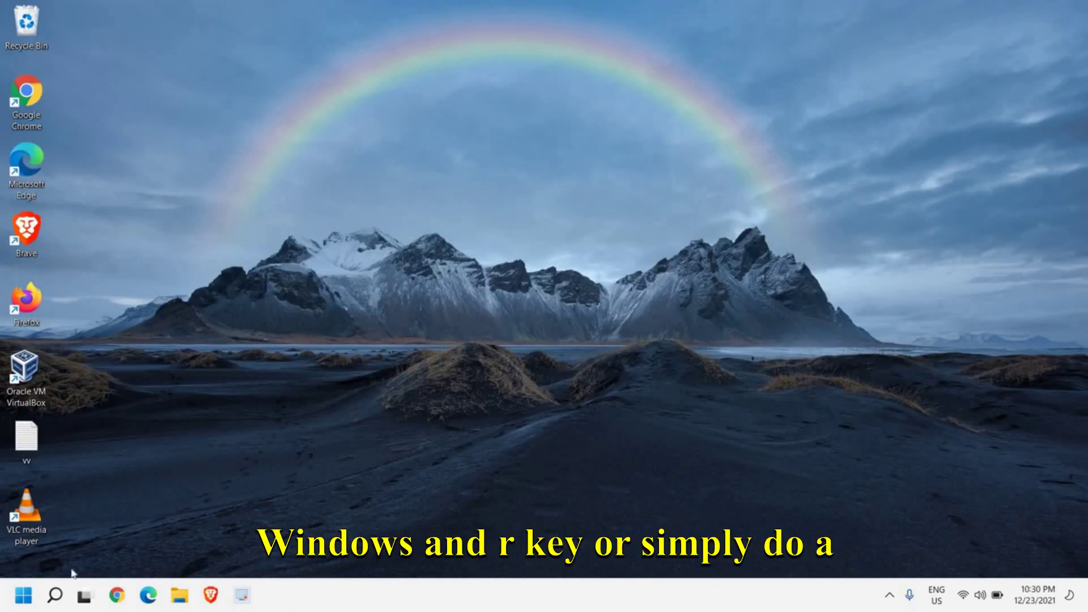
# Launch services.msc from the Run dialog and maximize the Services console
pyautogui.rightClick(20, 602)
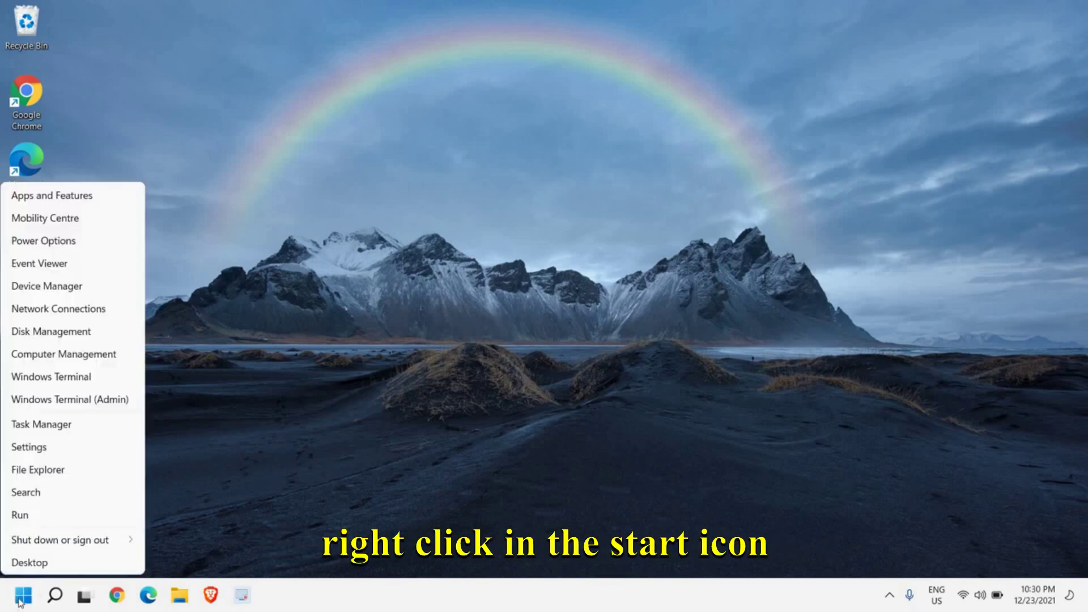
pyautogui.click(28, 516)
pyautogui.write('s')
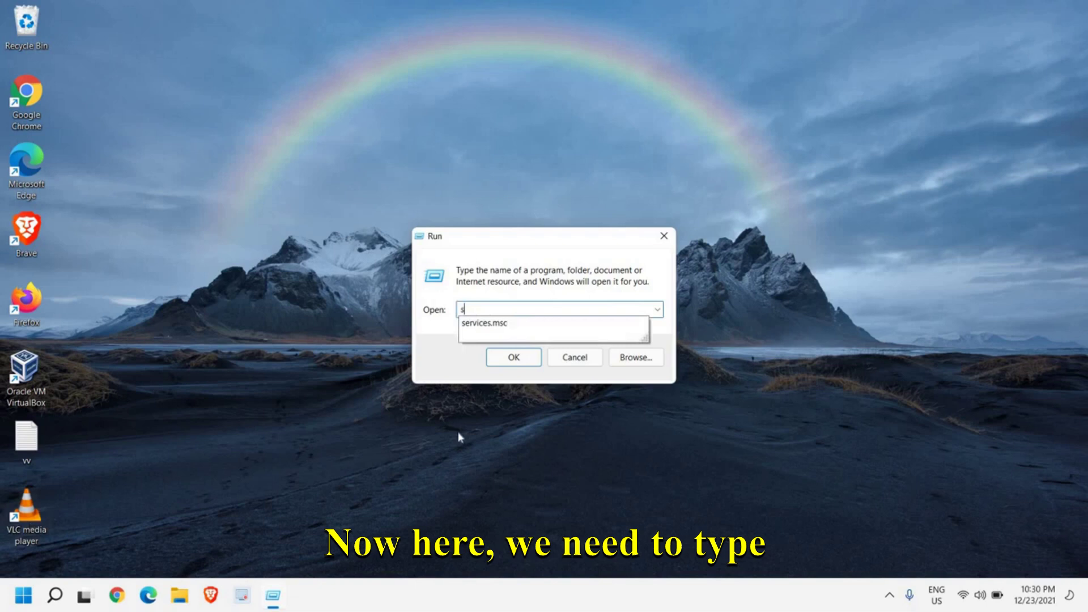
pyautogui.write('er')
pyautogui.press('Down')
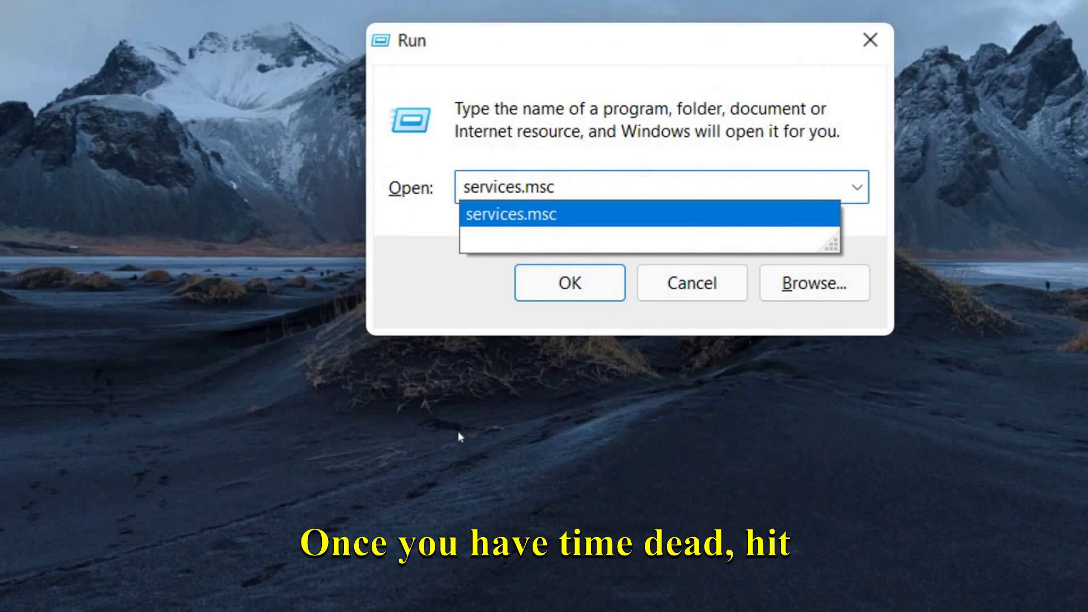
pyautogui.hotkey('alt', 'space')
pyautogui.press('Return')
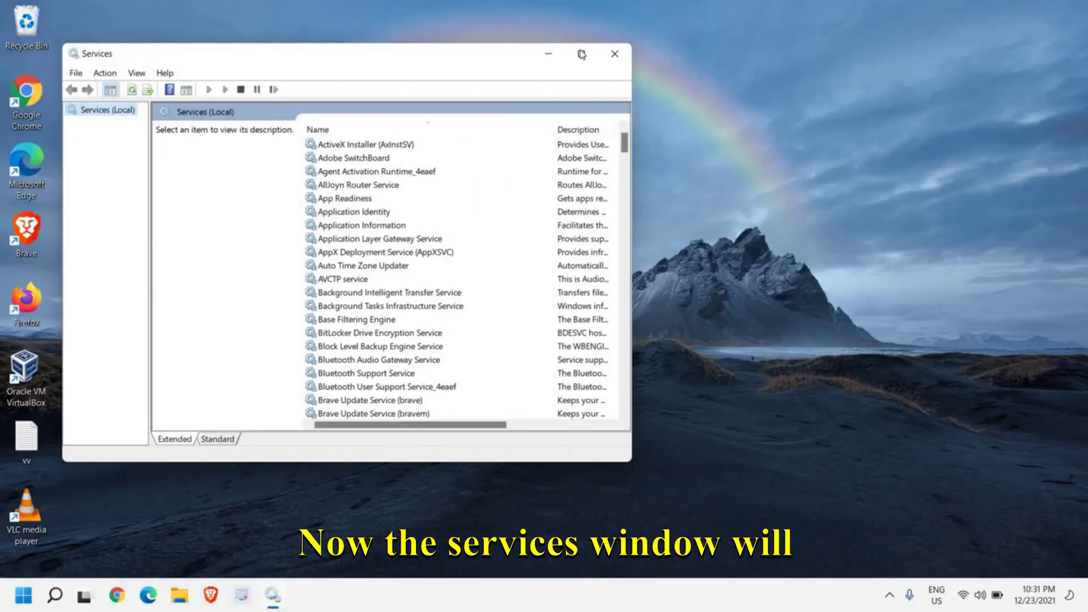
pyautogui.click(581, 55)
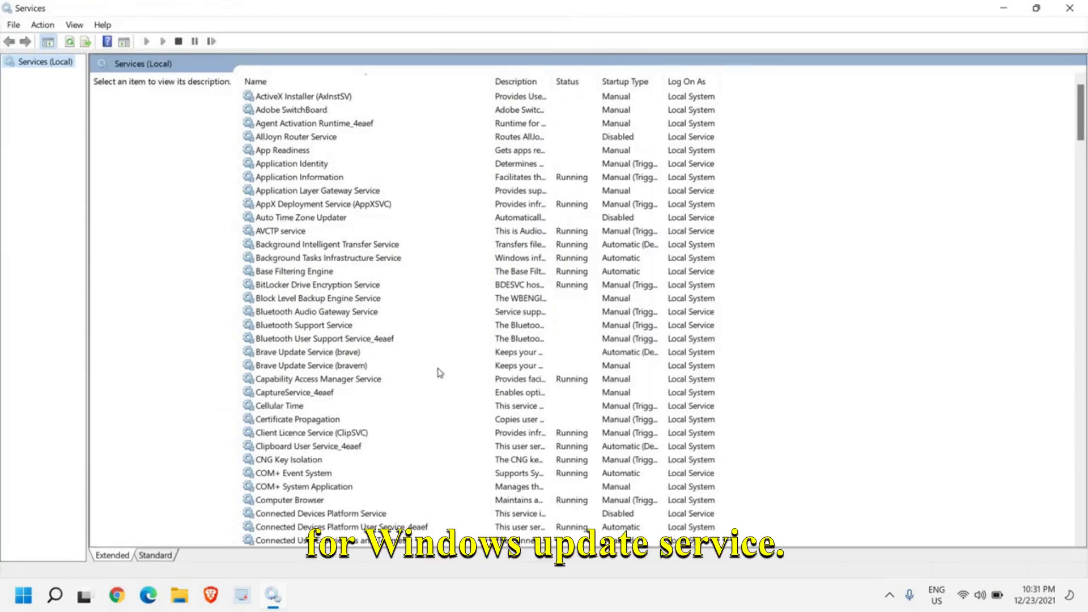
# Select the Windows Update service in the Services list
pyautogui.click(294, 262)
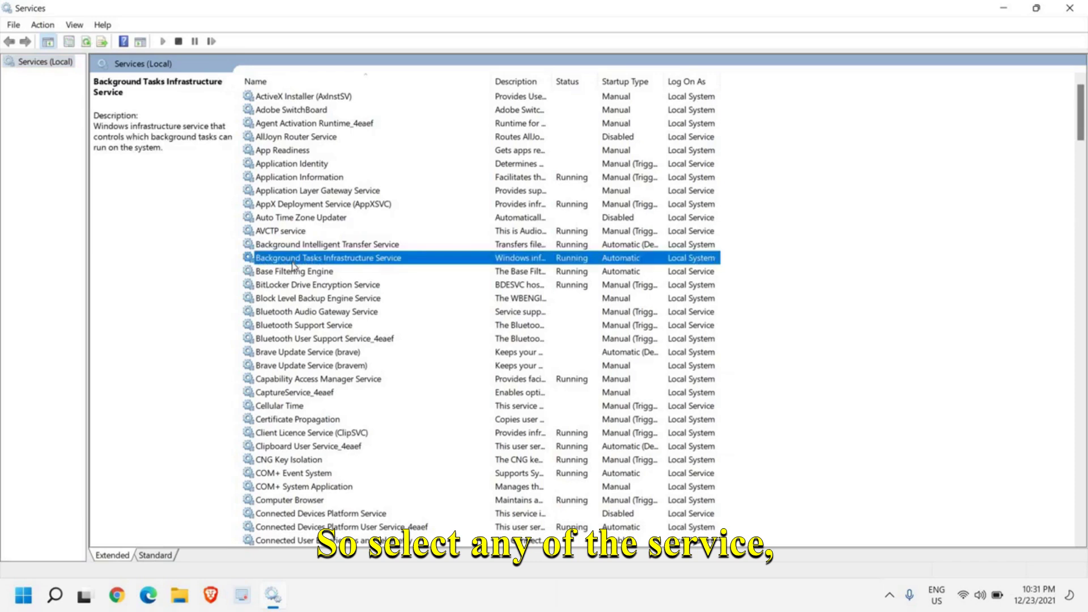
pyautogui.press('w')
pyautogui.scroll(-4, 294, 267)
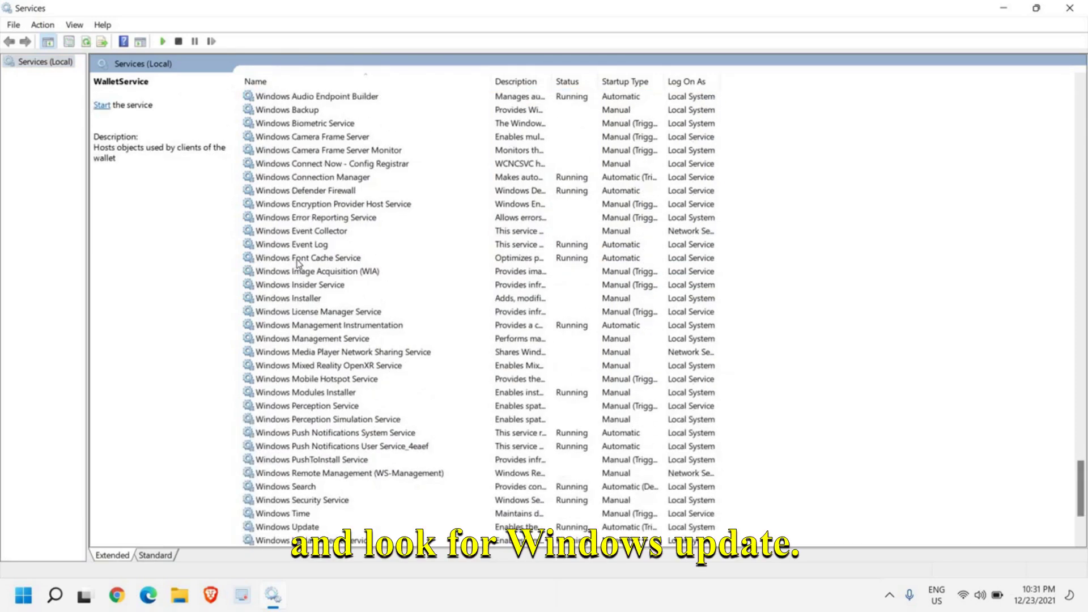
pyautogui.click(298, 447)
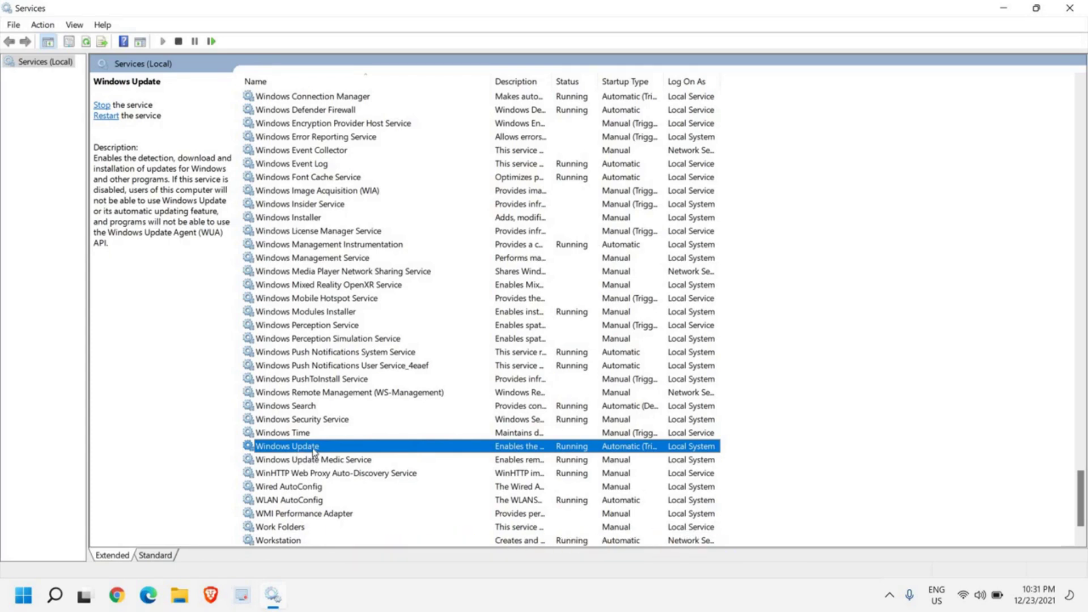
# Set Windows Update's startup type to Automatic in its properties and apply it
pyautogui.rightClick(314, 450)
pyautogui.click(378, 419)
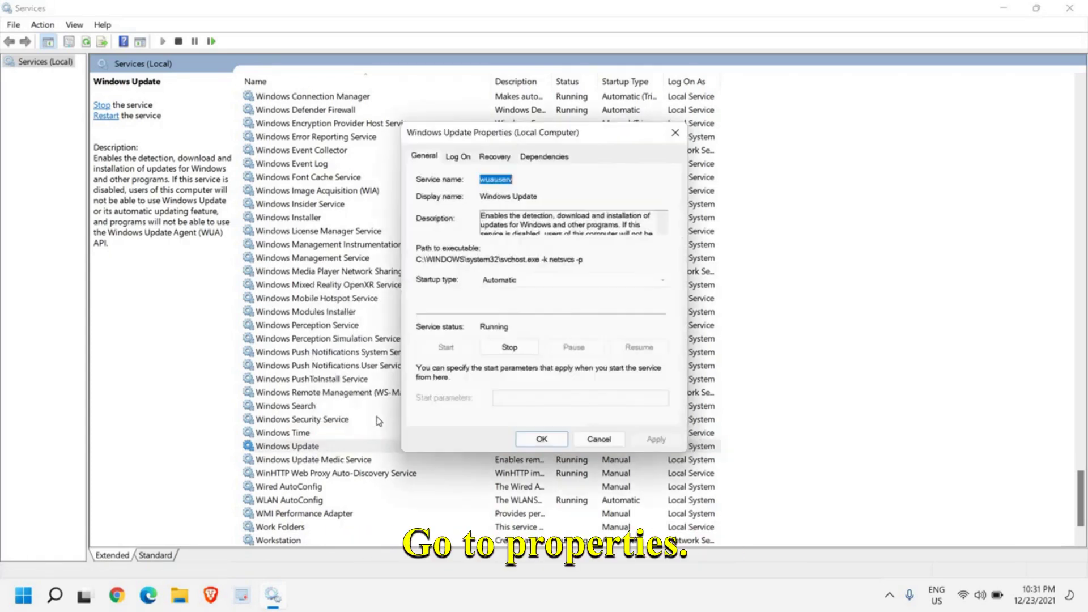
pyautogui.click(525, 281)
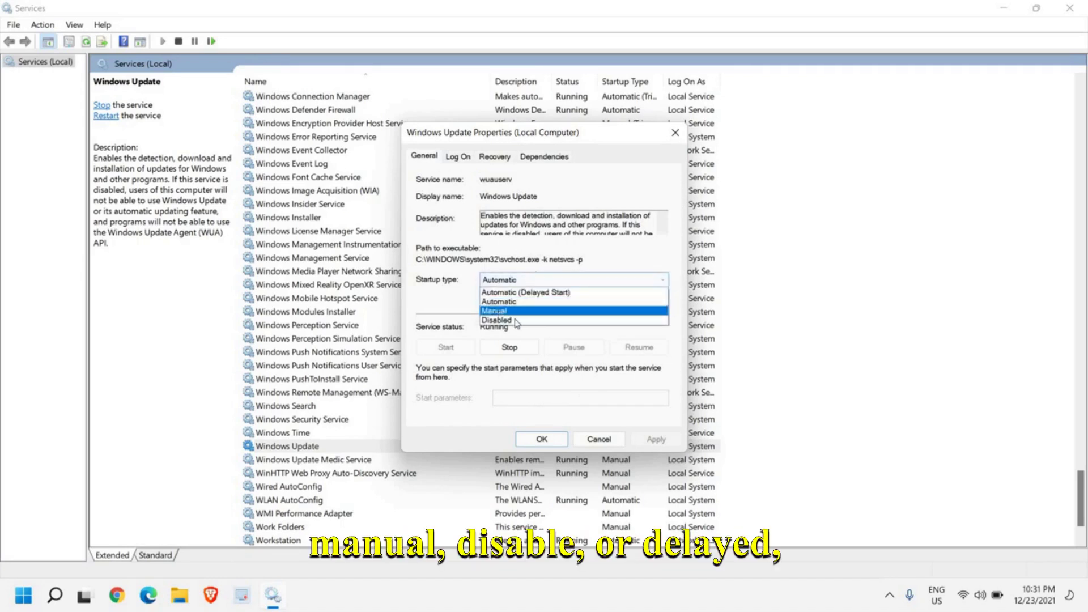
pyautogui.click(506, 302)
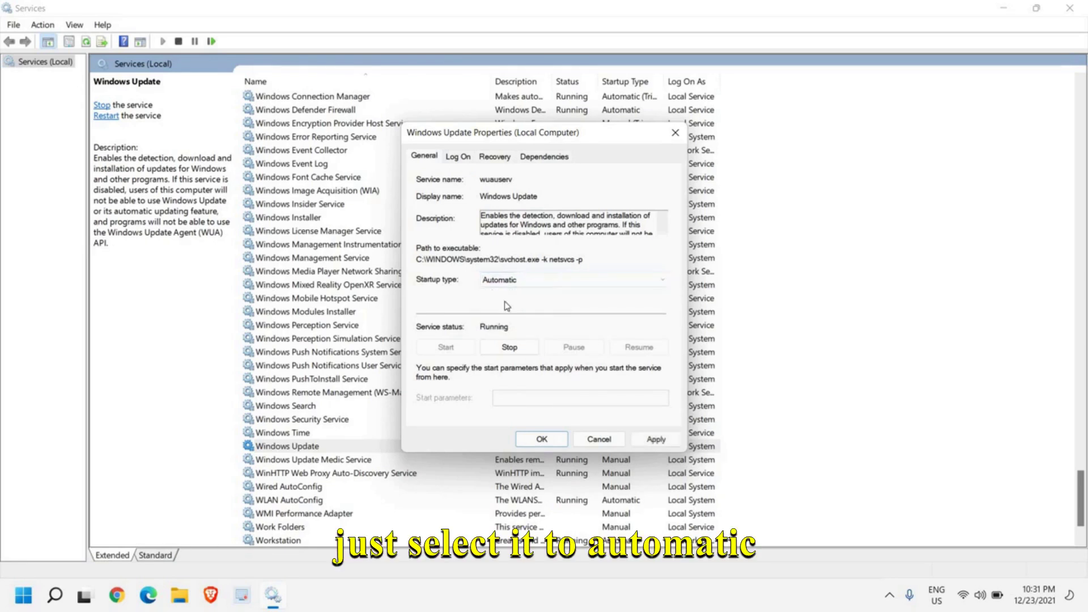
pyautogui.click(656, 440)
pyautogui.click(542, 439)
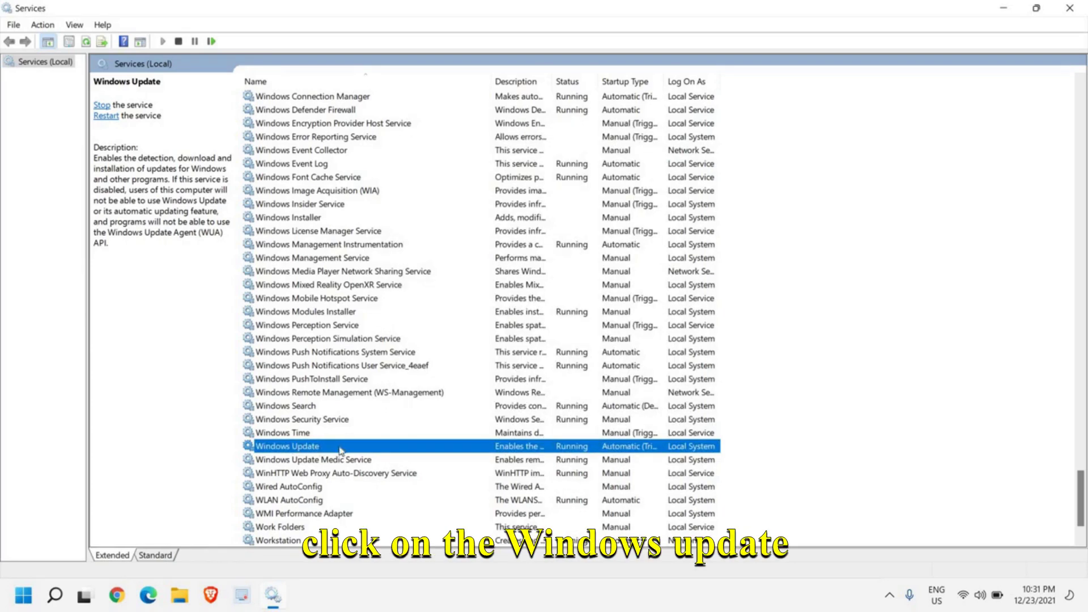
# Review Windows Update's Restart and All Tasks actions, then close the Services console
pyautogui.rightClick(340, 449)
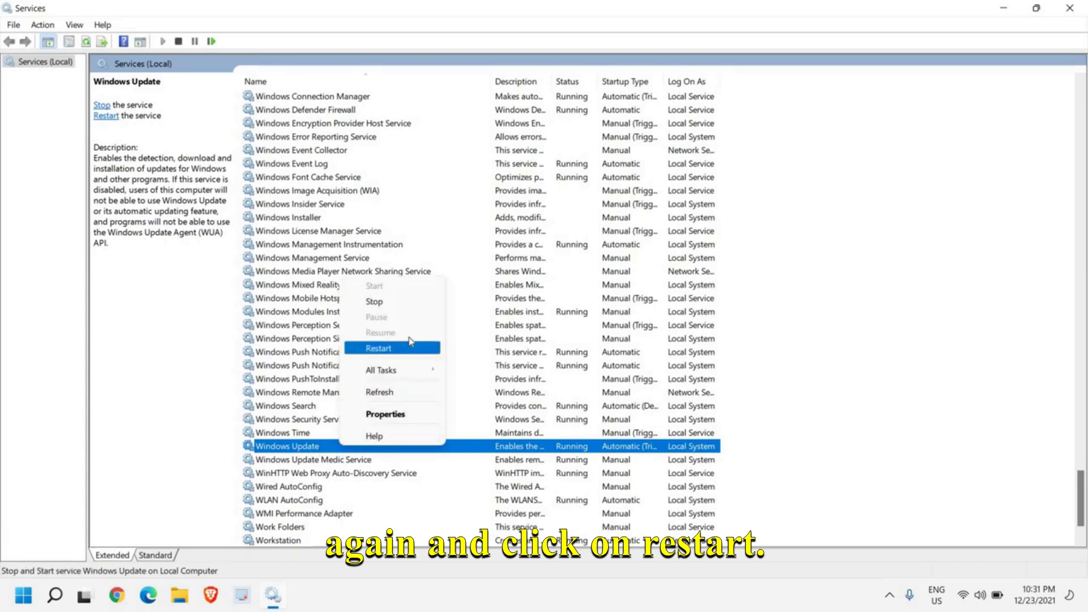
pyautogui.moveTo(383, 371)
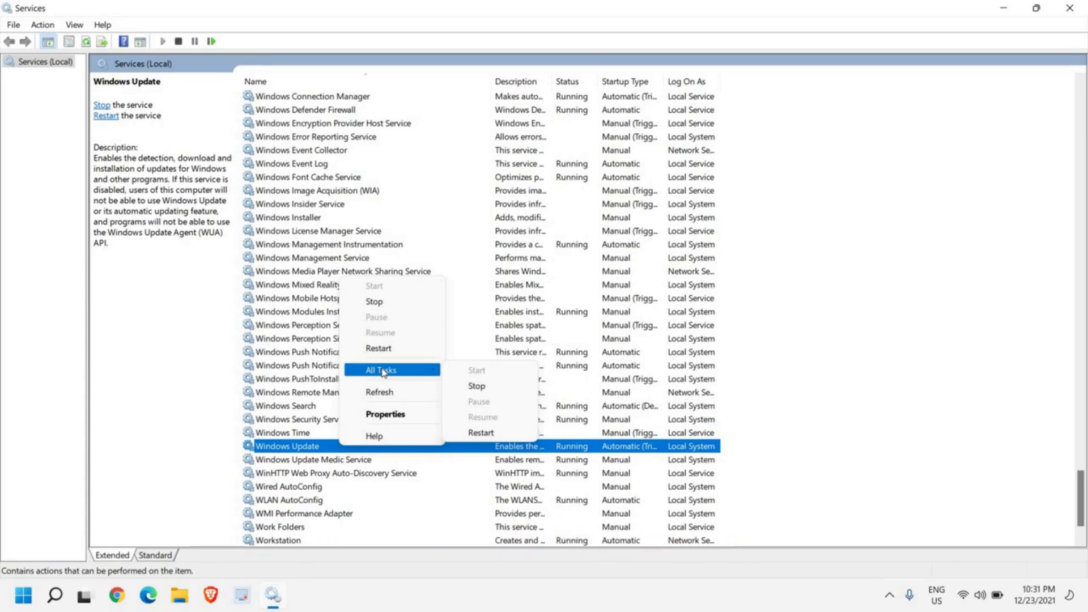
pyautogui.click(1071, 12)
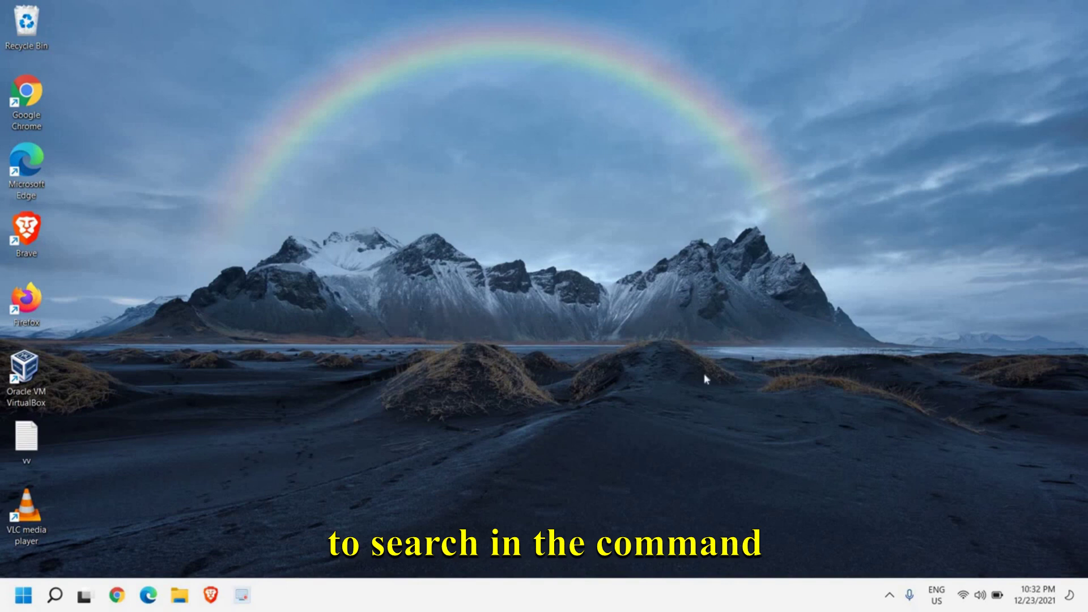
# Run 'net stop wuauserv' in an administrator Command Prompt to stop Windows Update
pyautogui.click(57, 592)
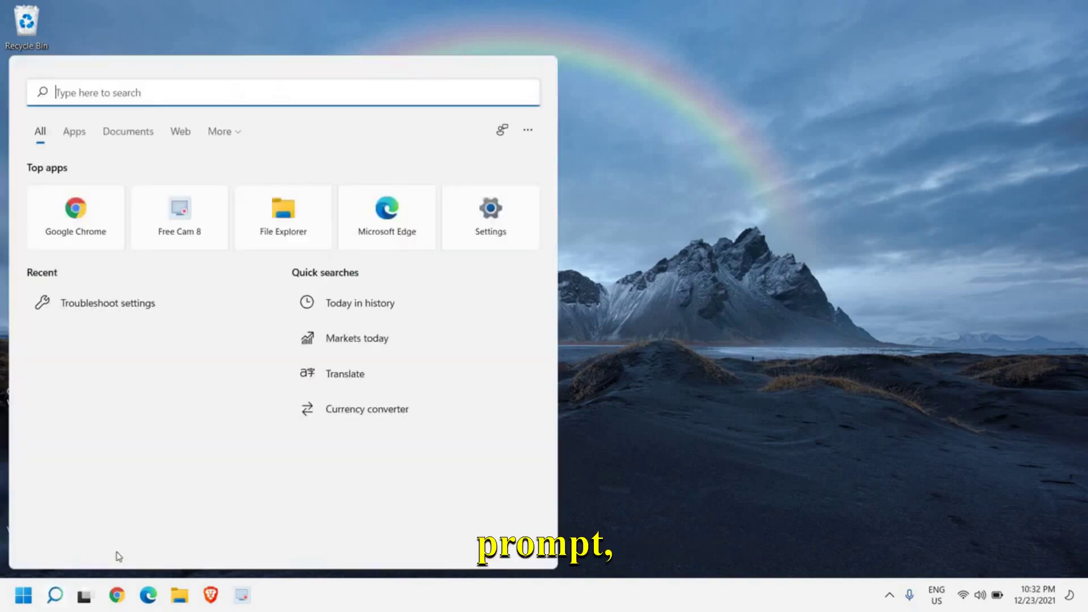
pyautogui.write('cmd')
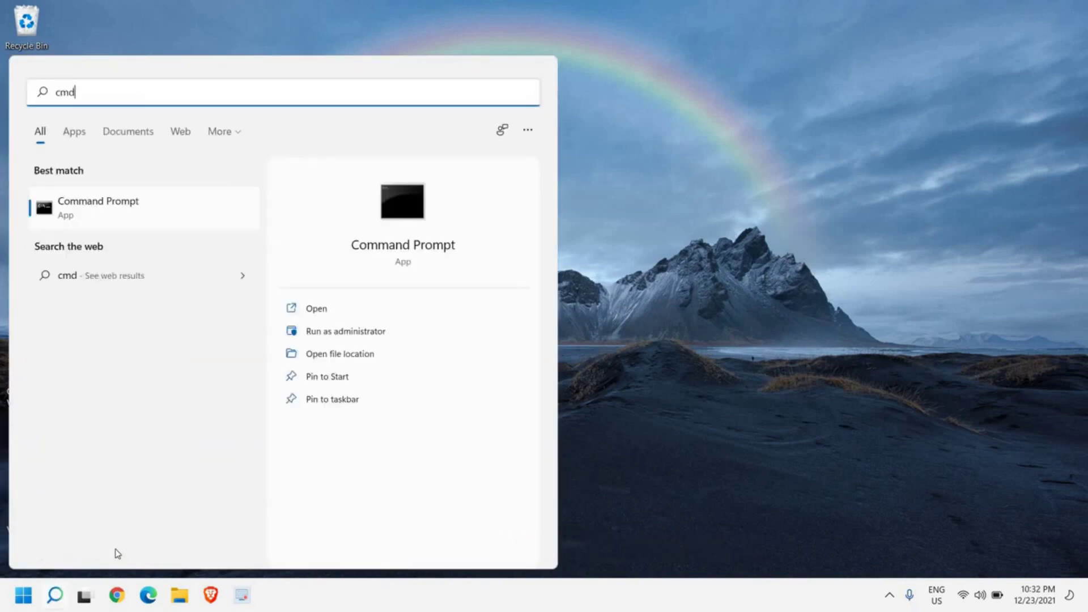
pyautogui.click(362, 334)
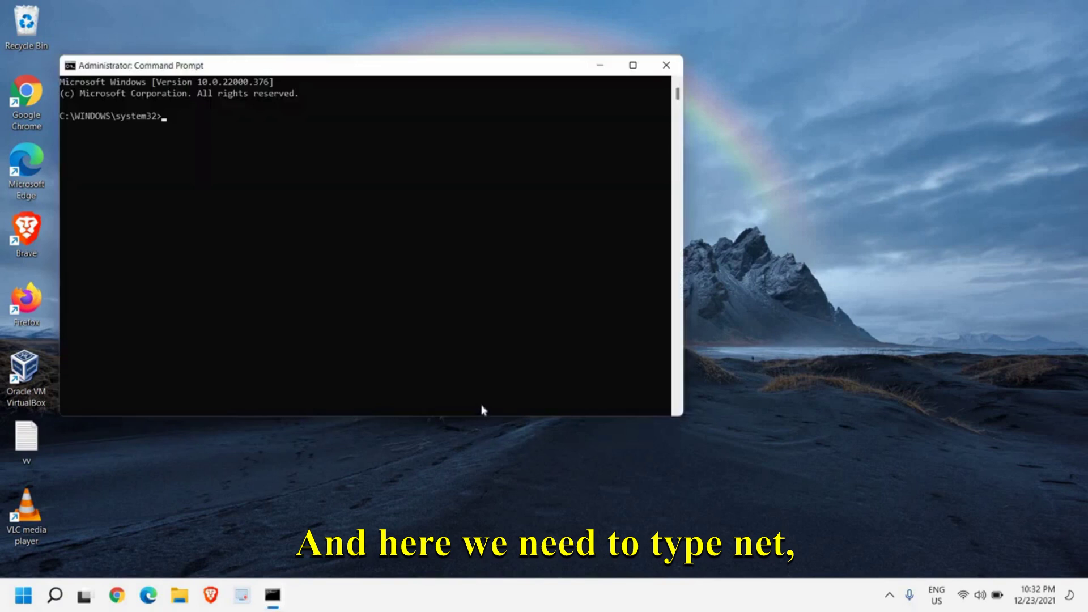
pyautogui.write('net st')
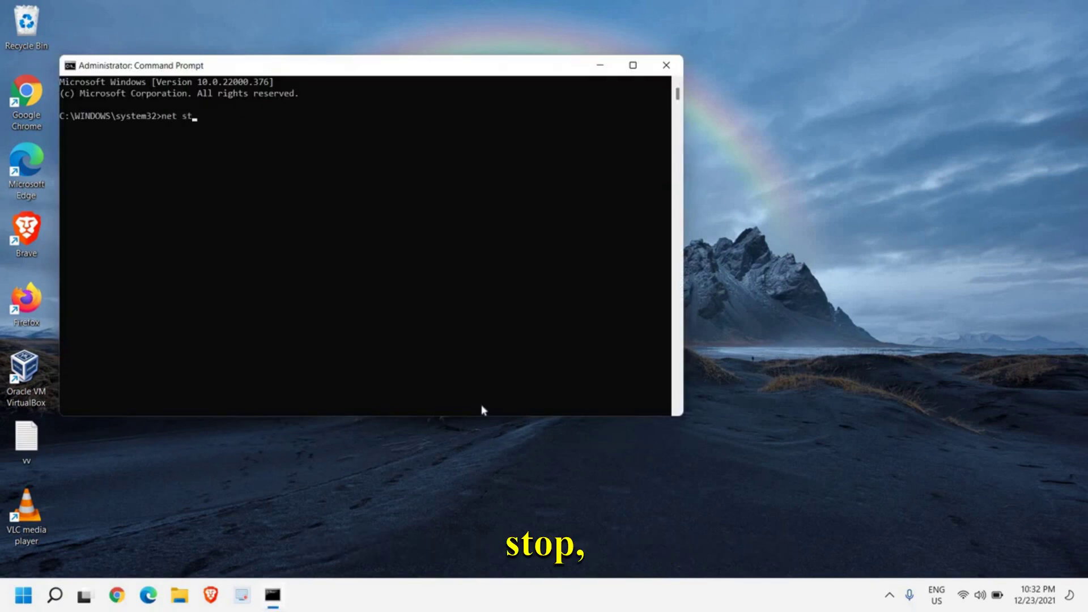
pyautogui.write('op wuauserv')
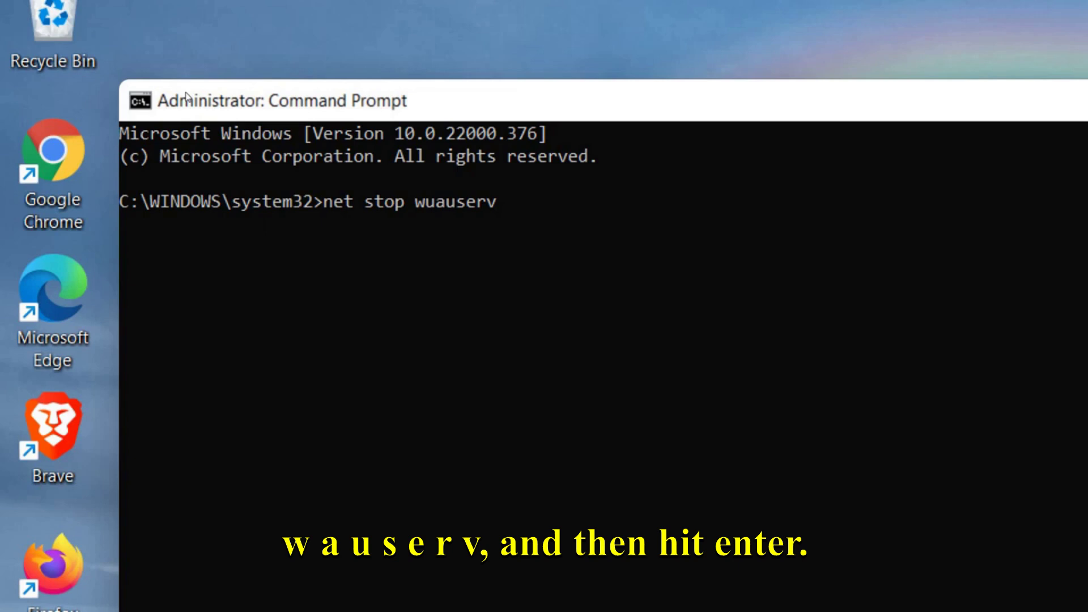
pyautogui.press('Return')
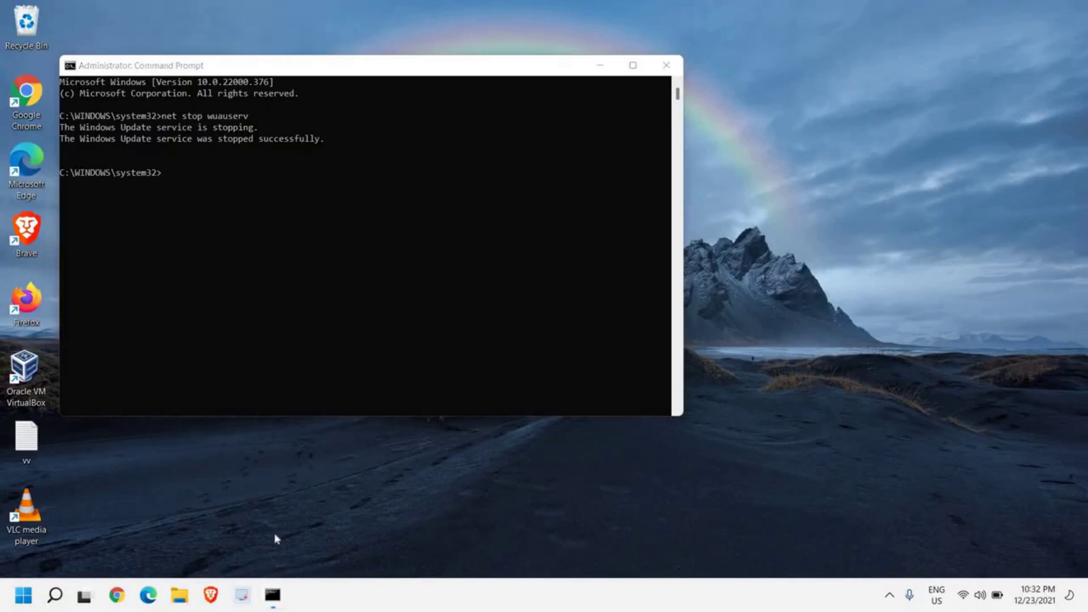
# Browse in File Explorer to C:\Windows\SoftwareDistribution, showing its five items
pyautogui.click(178, 602)
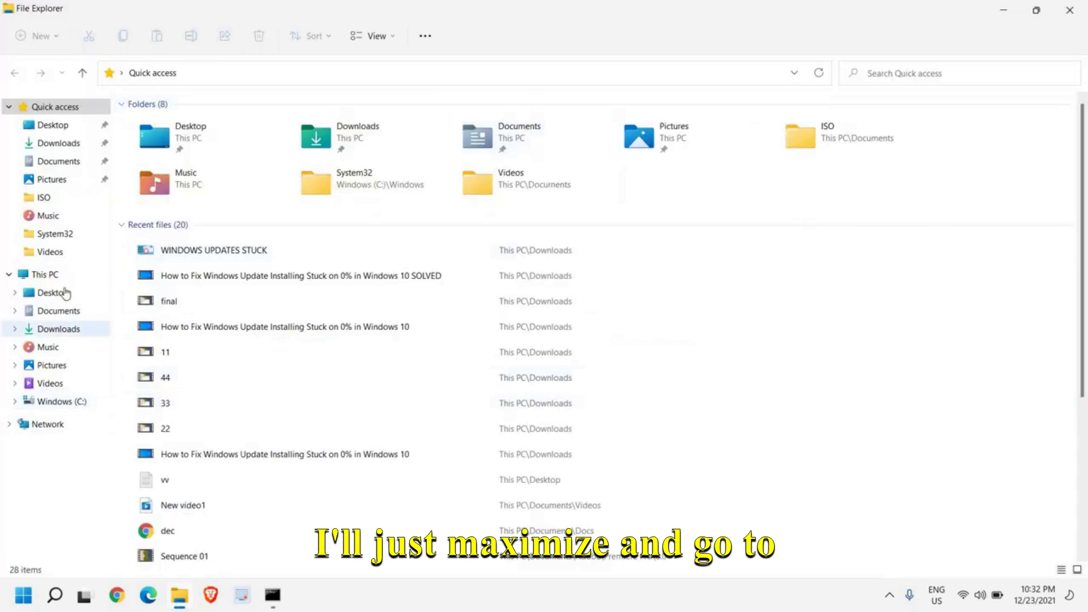
pyautogui.click(44, 275)
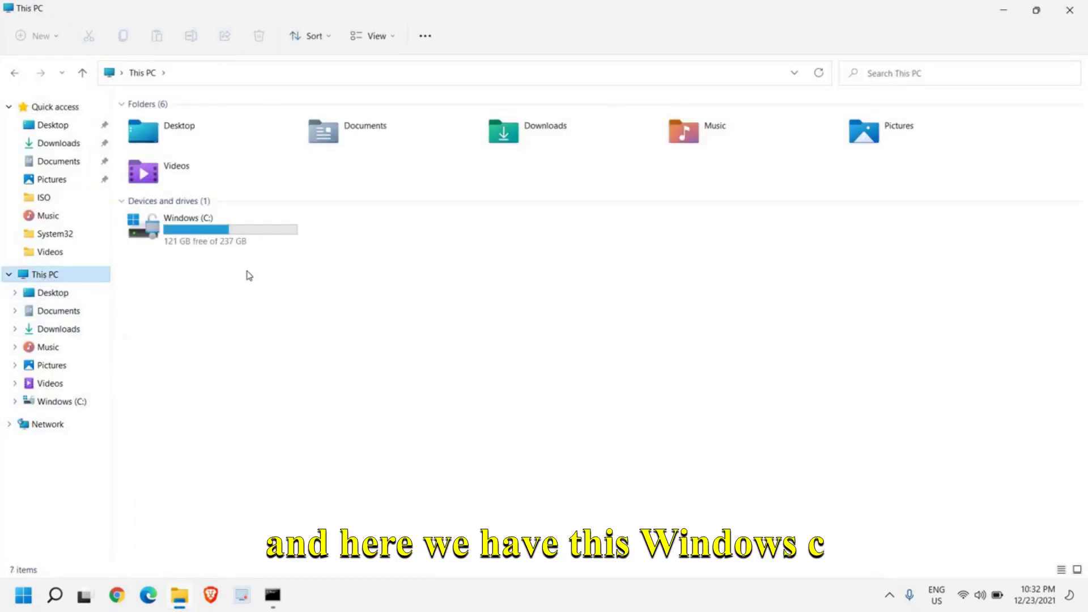
pyautogui.click(200, 236)
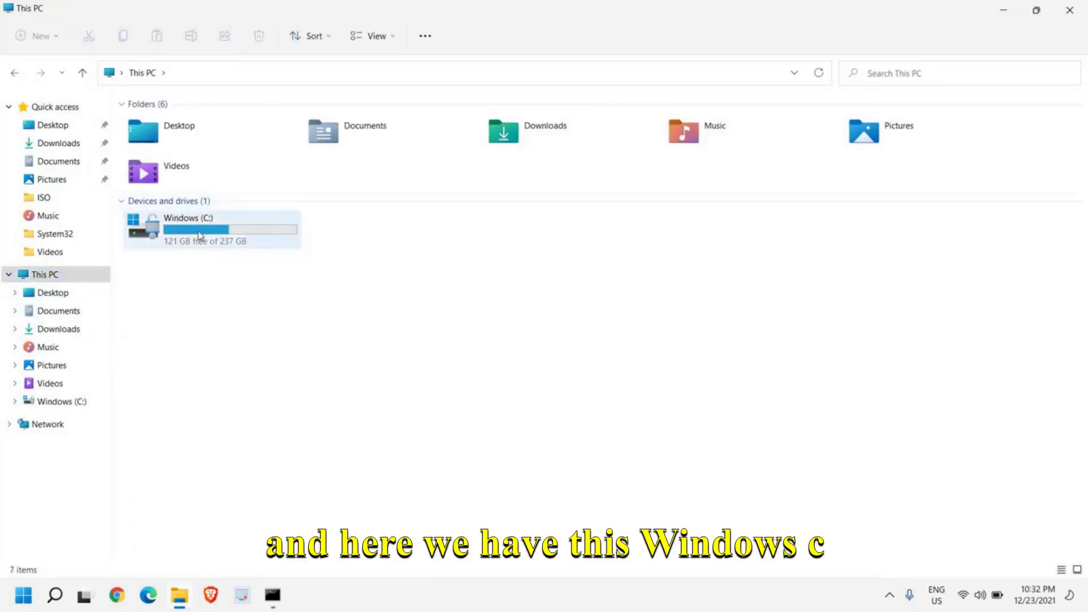
pyautogui.doubleClick(199, 236)
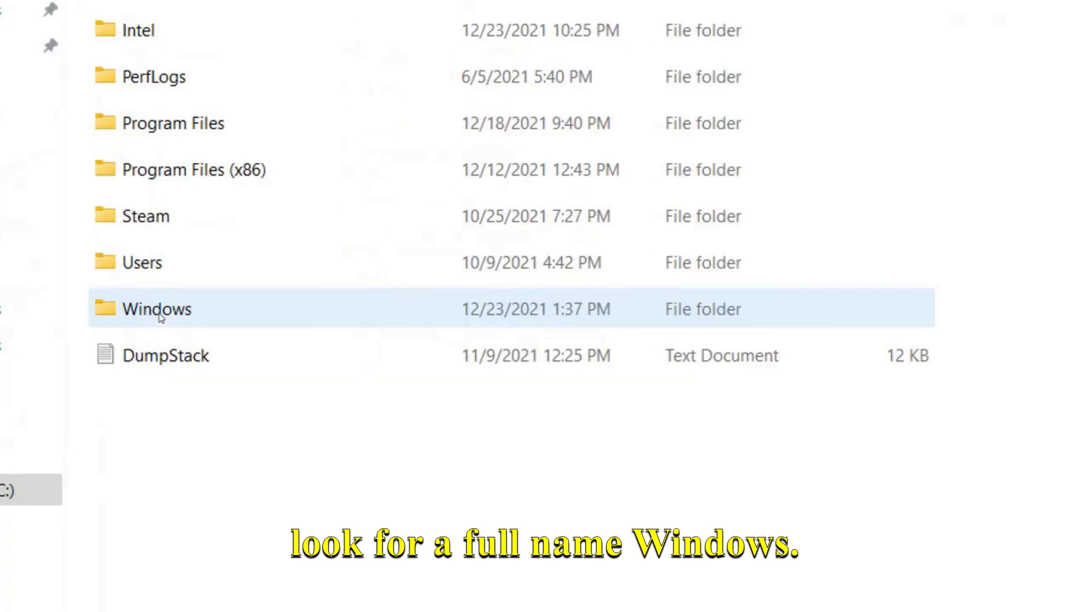
pyautogui.doubleClick(160, 318)
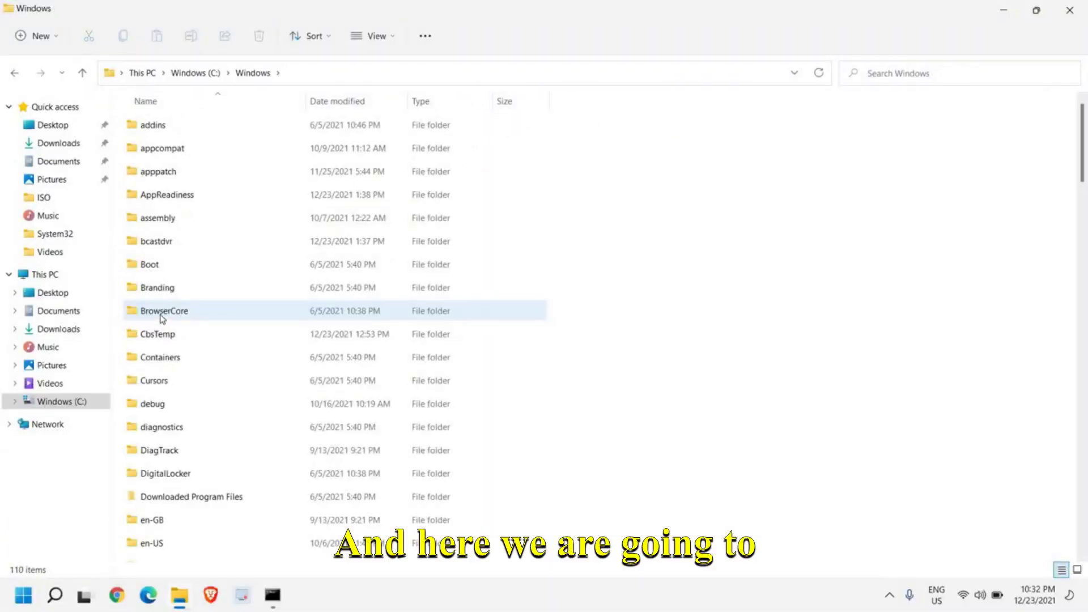
pyautogui.scroll(-9, 162, 319)
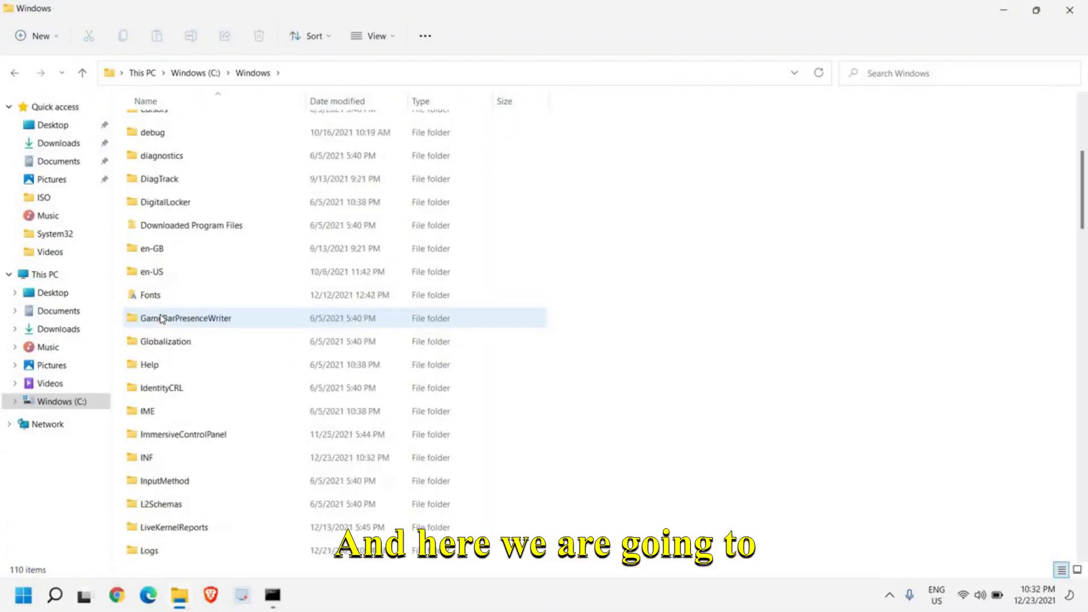
pyautogui.scroll(-1, 163, 319)
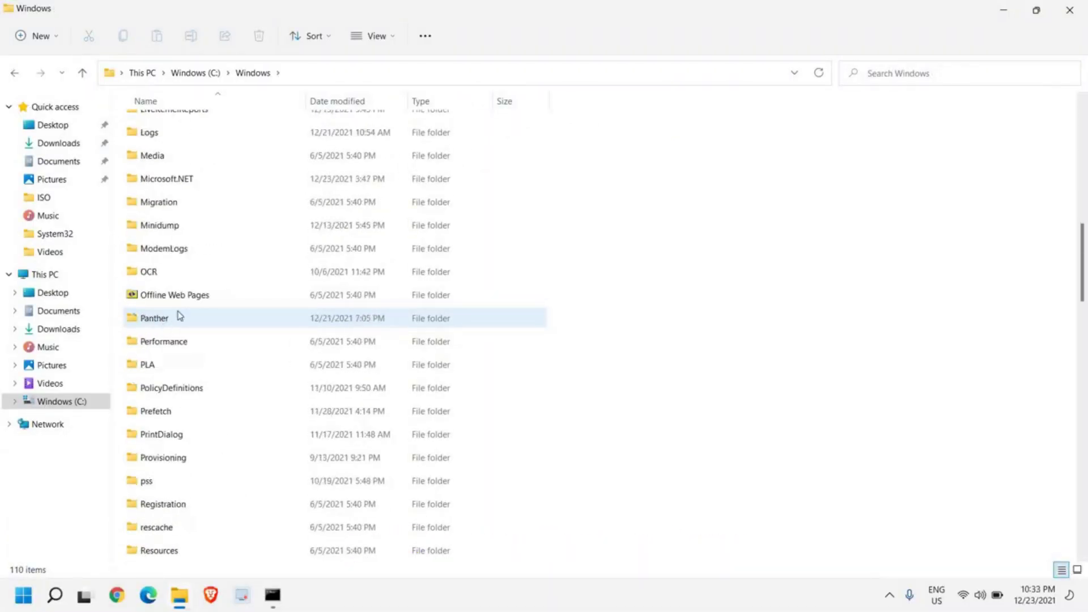
pyautogui.click(186, 295)
pyautogui.scroll(-7, 186, 295)
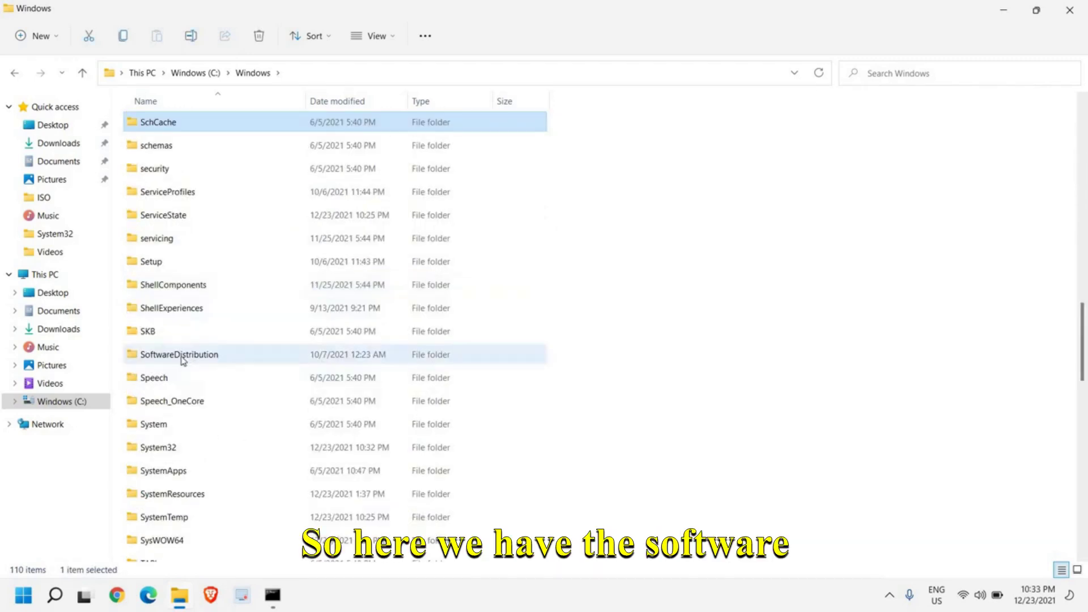
pyautogui.doubleClick(181, 357)
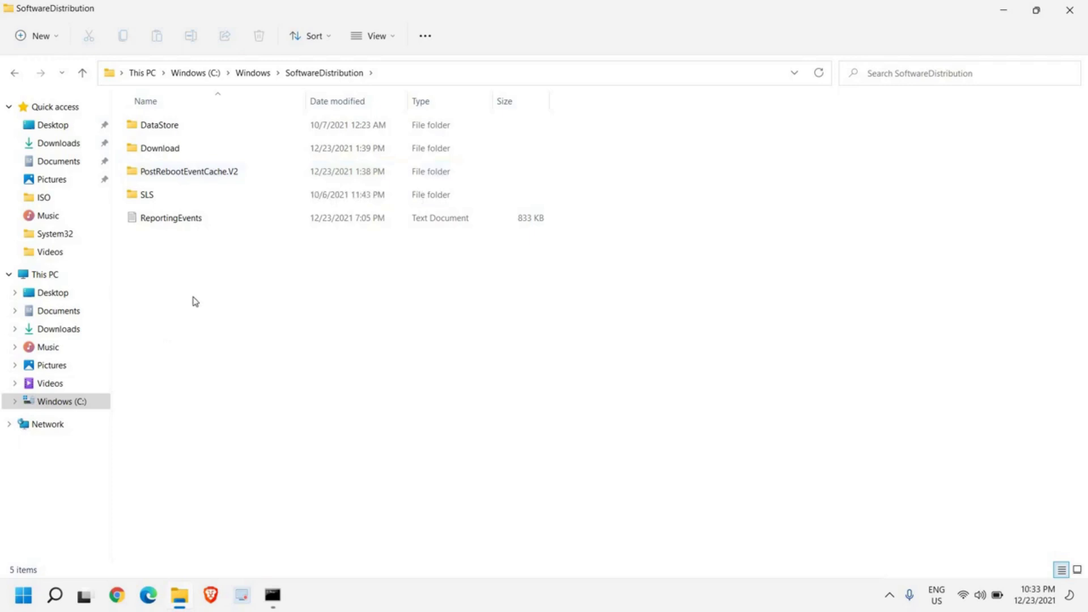
# Minimize Explorer and create a desktop folder keeping the default name 'New folder'
pyautogui.click(1003, 11)
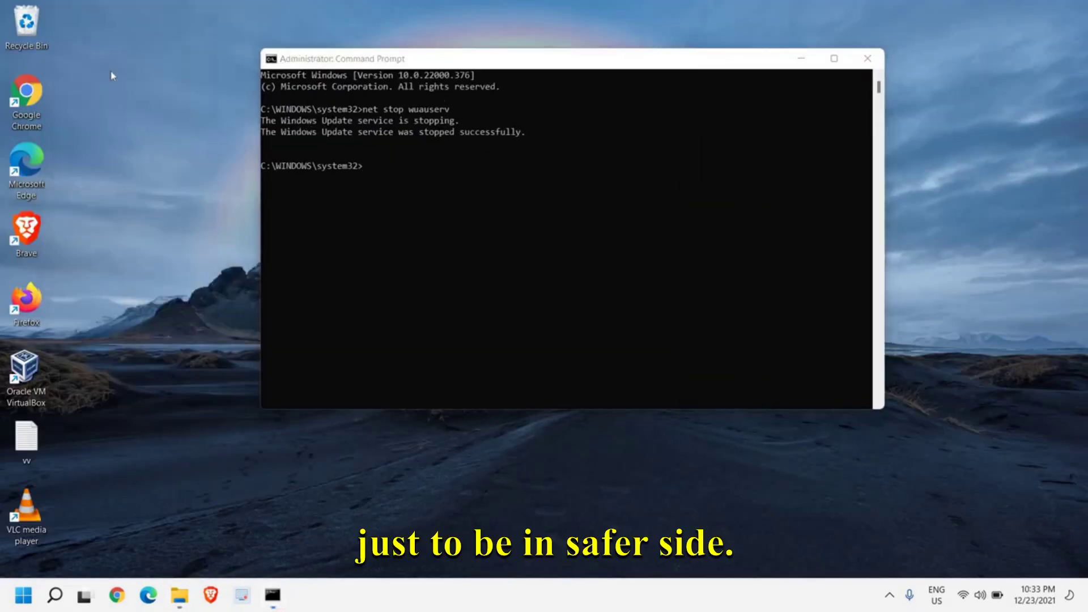
pyautogui.rightClick(111, 71)
pyautogui.moveTo(160, 166)
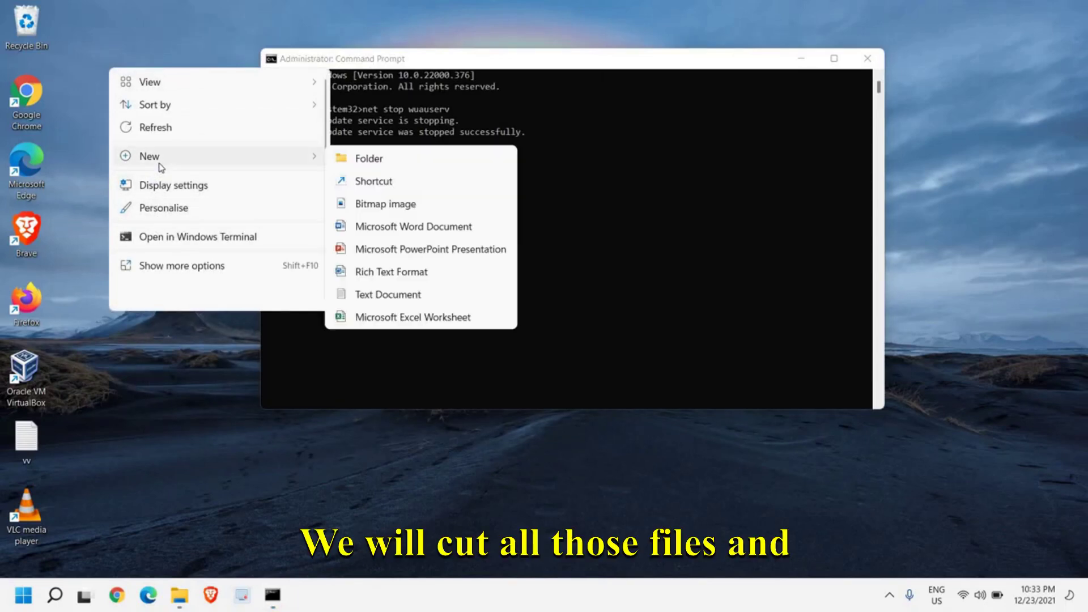
pyautogui.click(369, 159)
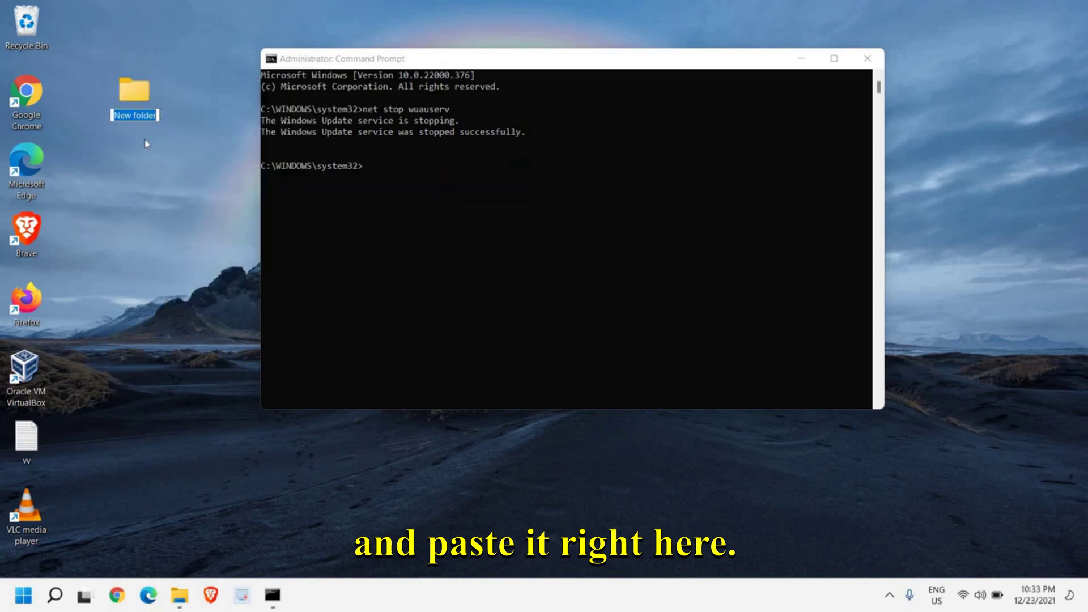
pyautogui.press('Return')
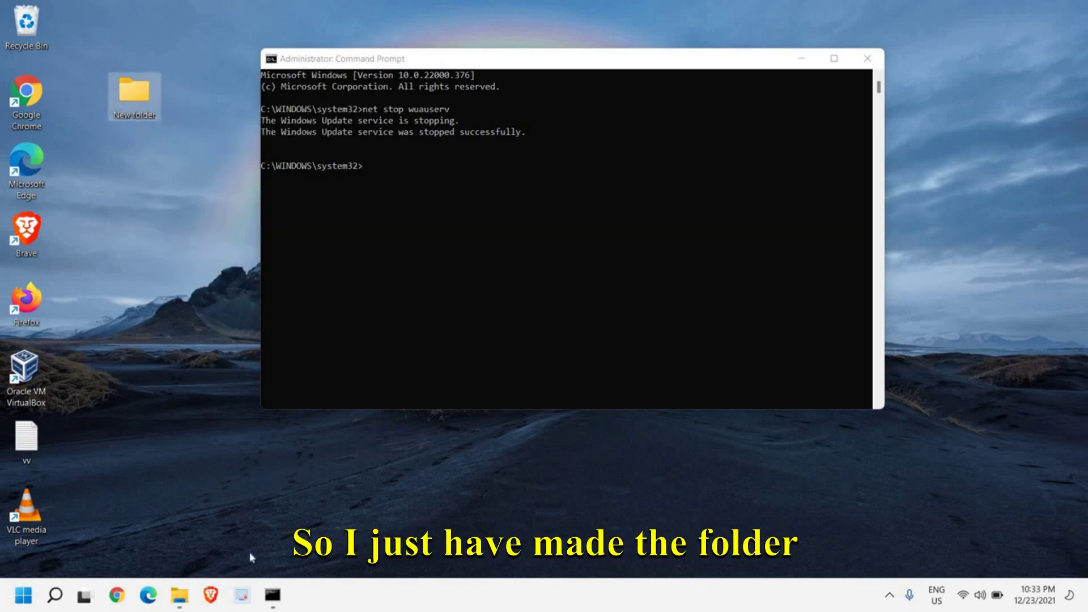
# Cut all five items from SoftwareDistribution and close that window
pyautogui.click(179, 595)
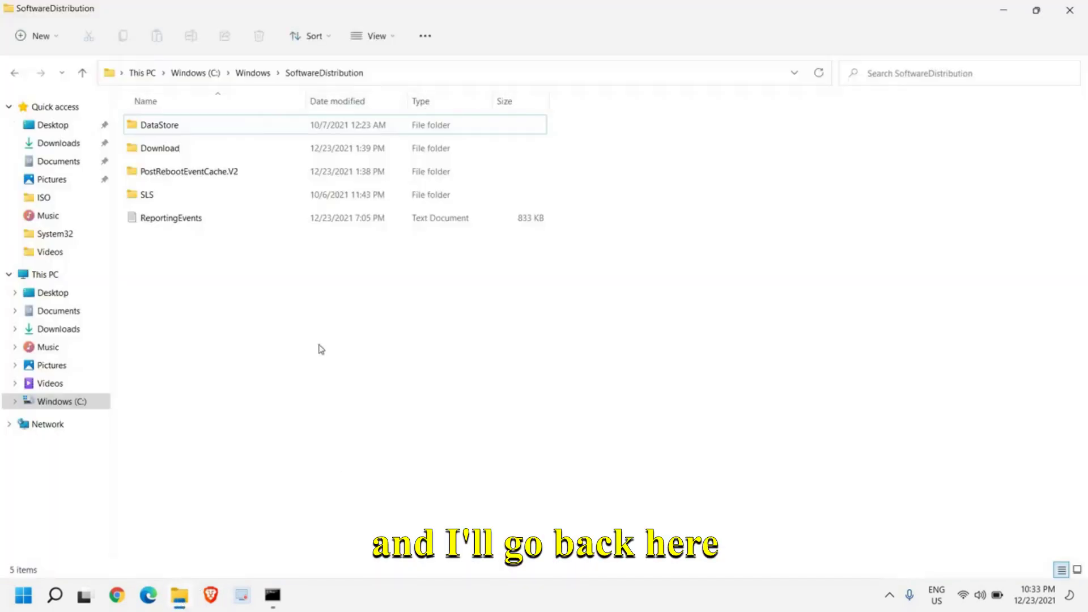
pyautogui.hotkey('ctrl', 'a')
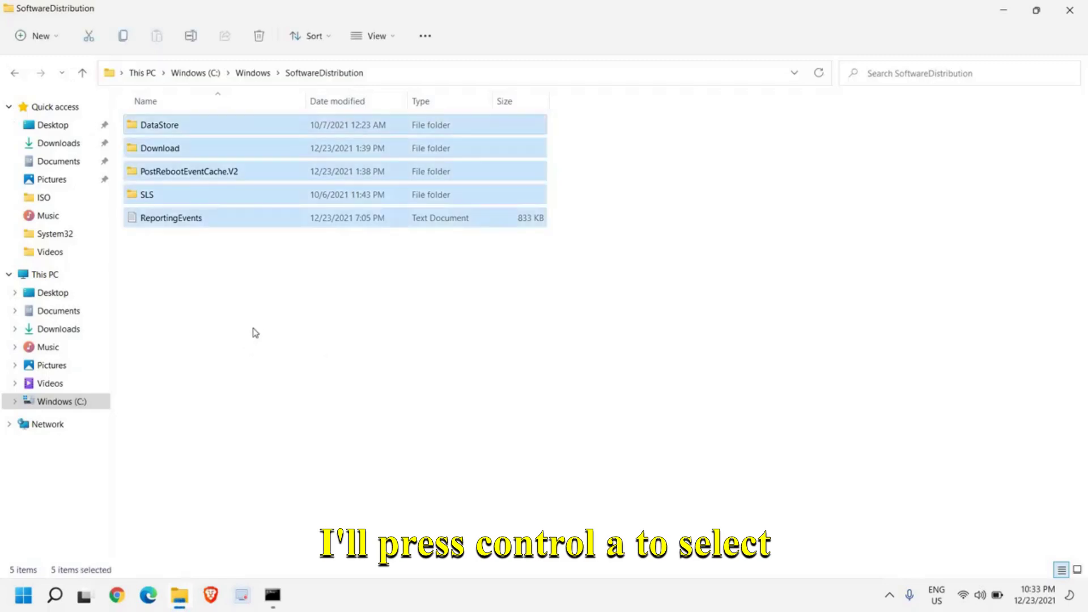
pyautogui.rightClick(215, 133)
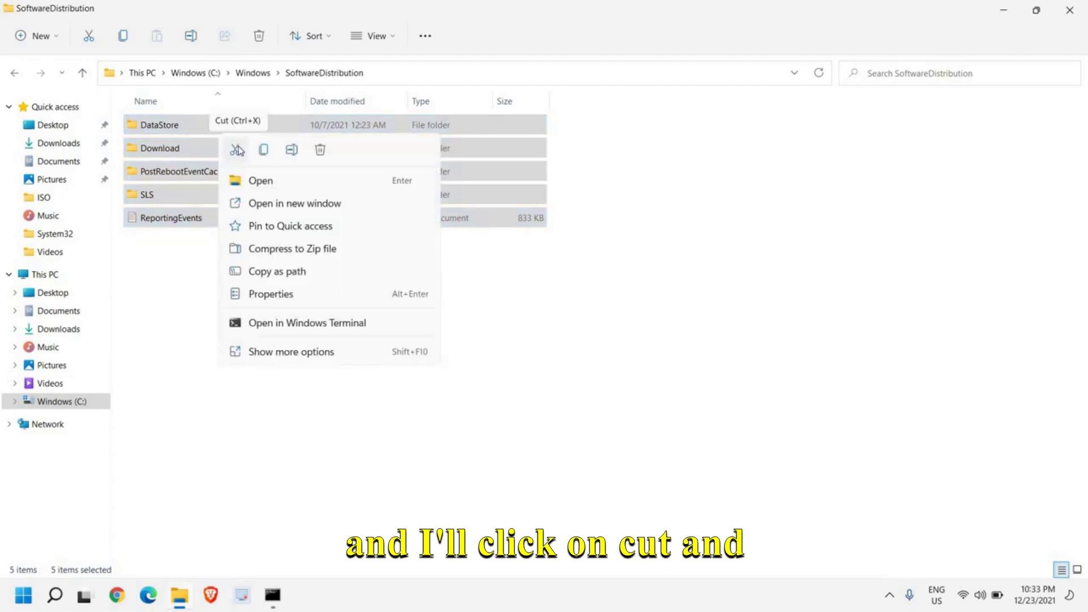
pyautogui.click(236, 150)
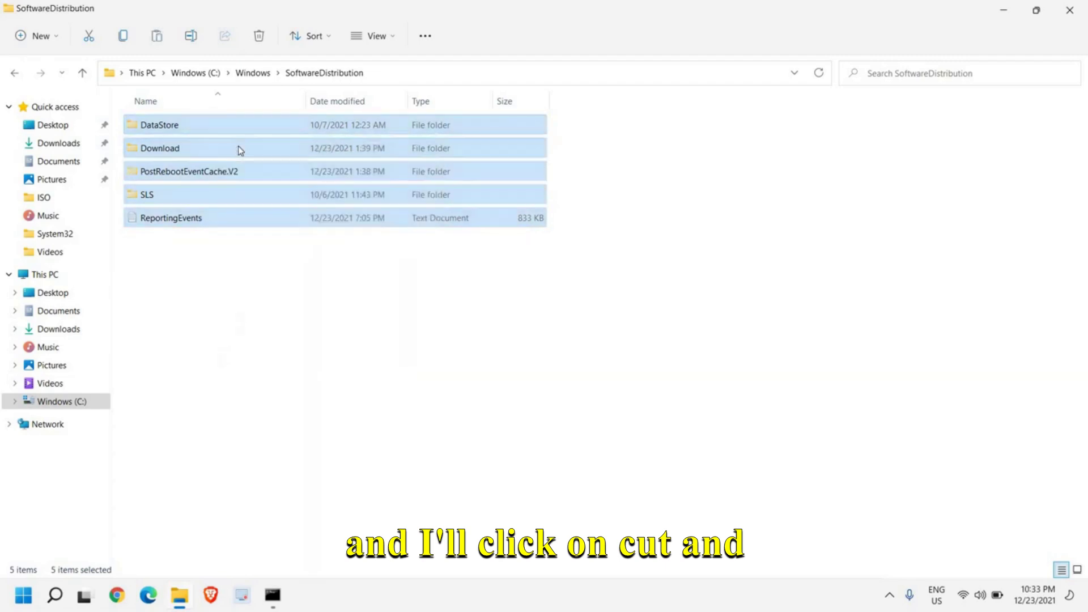
pyautogui.click(1072, 15)
# Paste them into the desktop's New folder, granting administrator permission for all items
pyautogui.doubleClick(142, 102)
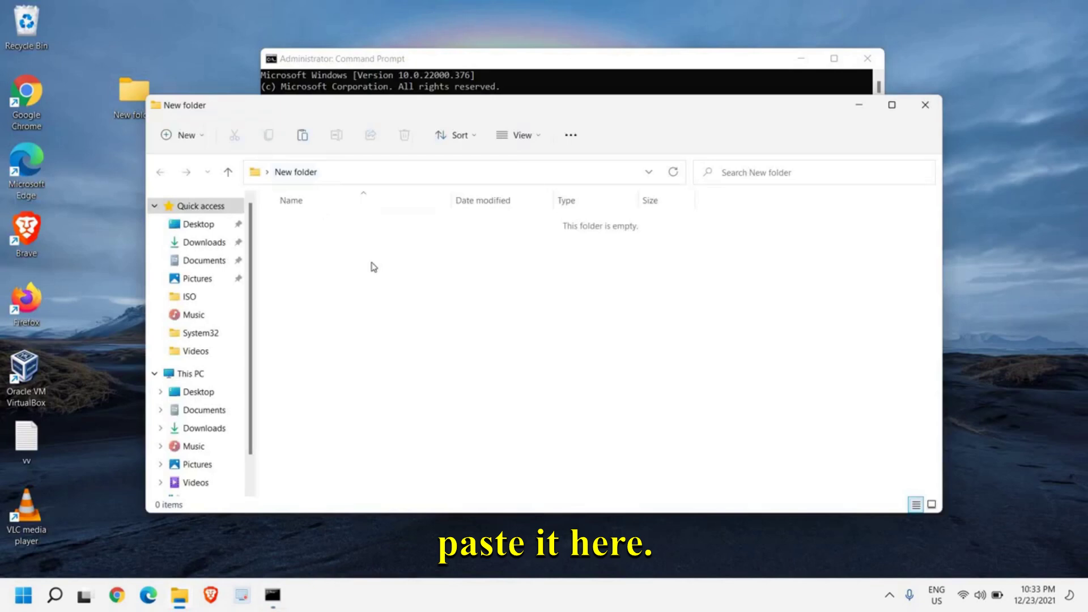
pyautogui.hotkey('ctrl', 'v')
pyautogui.click(164, 198)
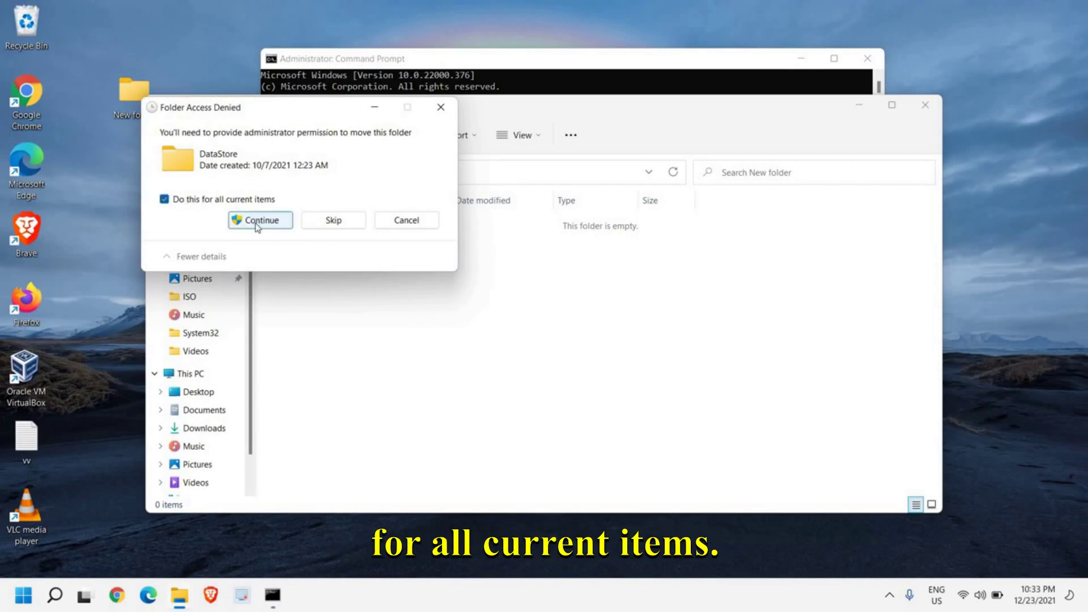
pyautogui.click(256, 225)
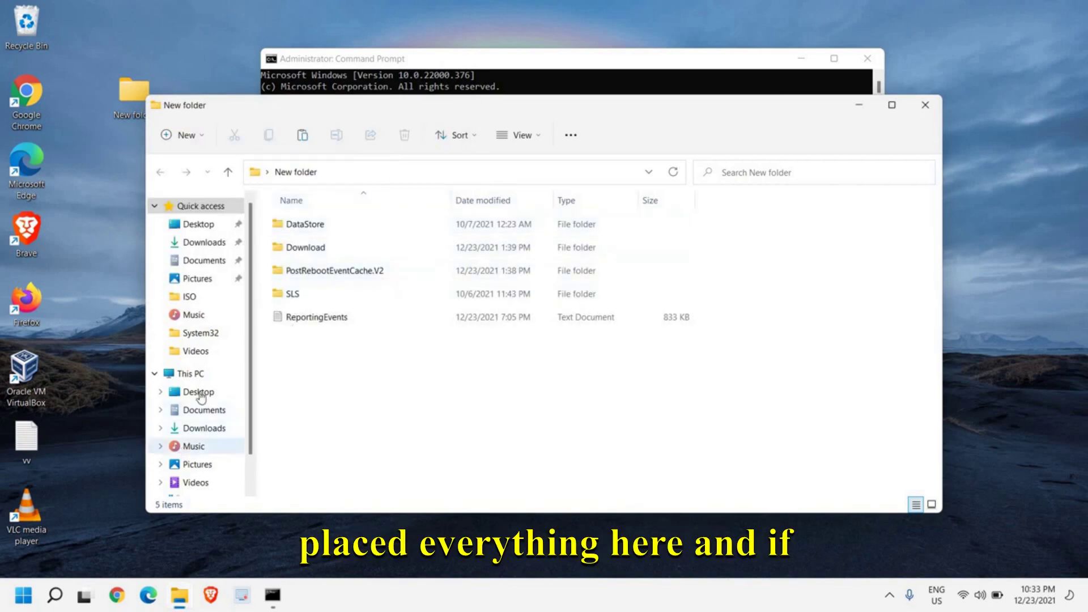
pyautogui.click(196, 375)
# Reopen C:\Windows\SoftwareDistribution to verify it is empty, then close File Explorer
pyautogui.doubleClick(292, 321)
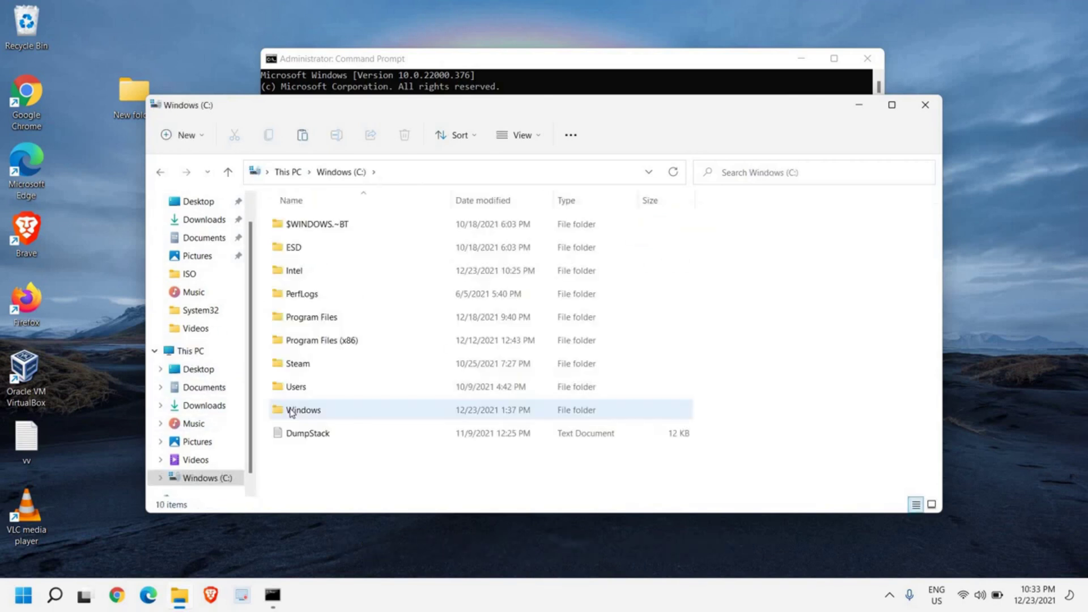
pyautogui.doubleClick(292, 412)
pyautogui.scroll(-10, 352, 334)
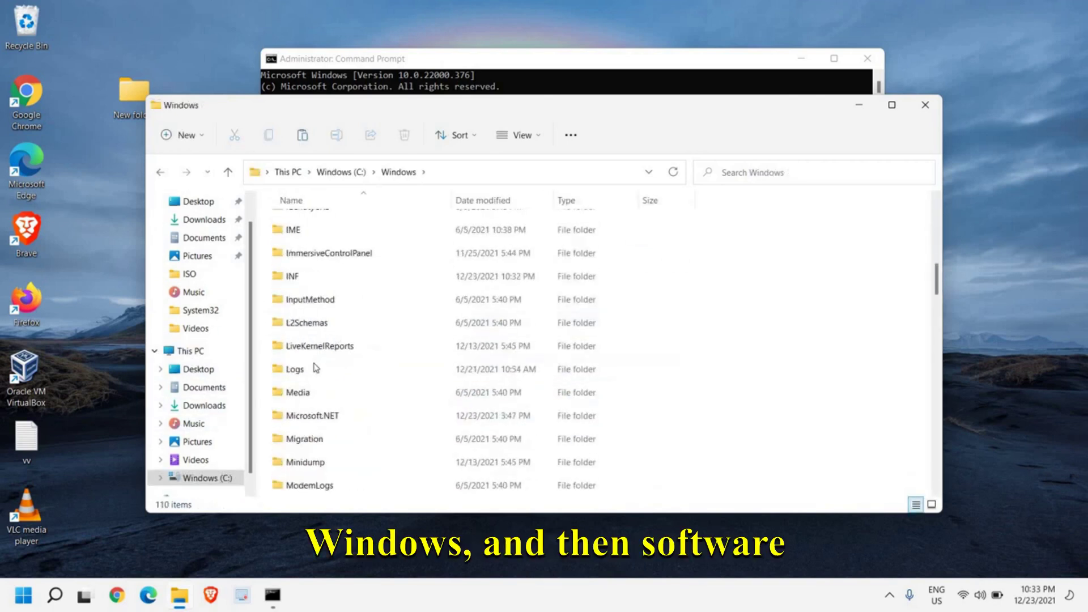
pyautogui.scroll(-7, 340, 368)
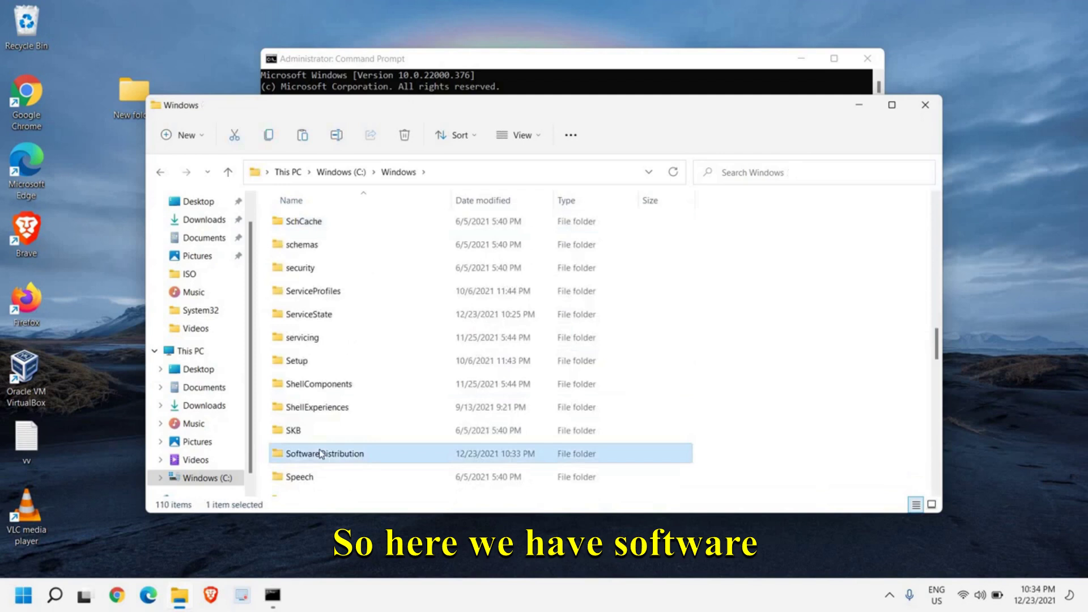
pyautogui.doubleClick(321, 451)
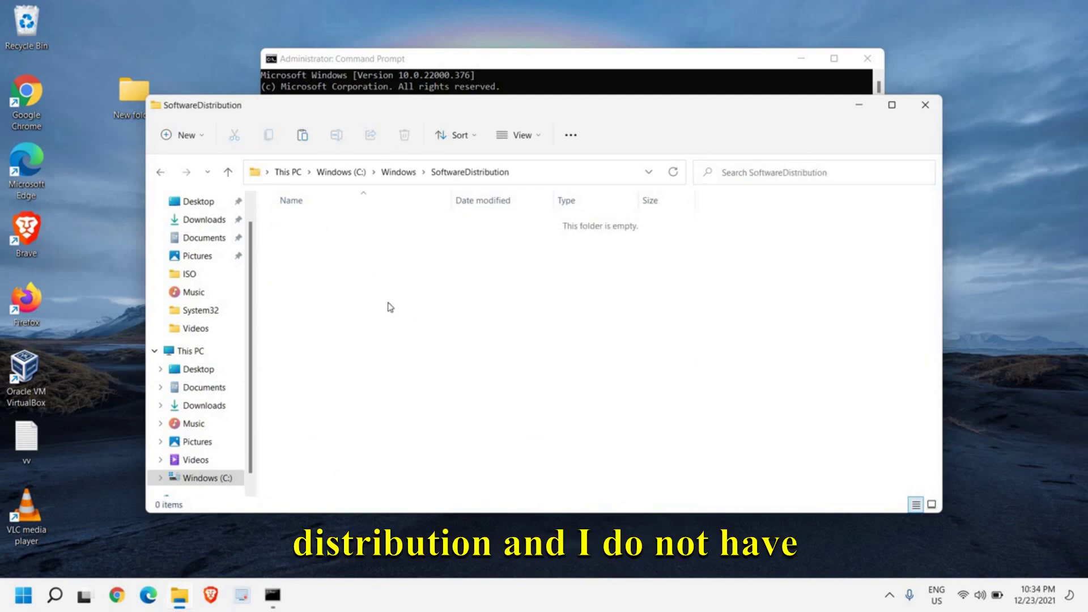
pyautogui.click(925, 105)
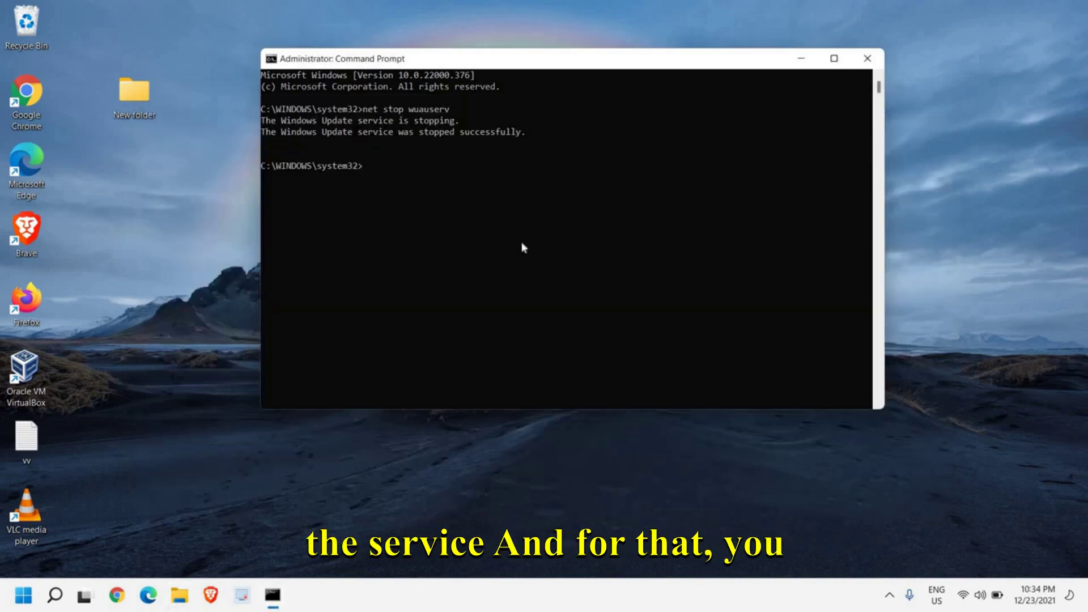
# Run 'net start wuauserv' in Command Prompt to restart the Windows Update service
pyautogui.write('ne')
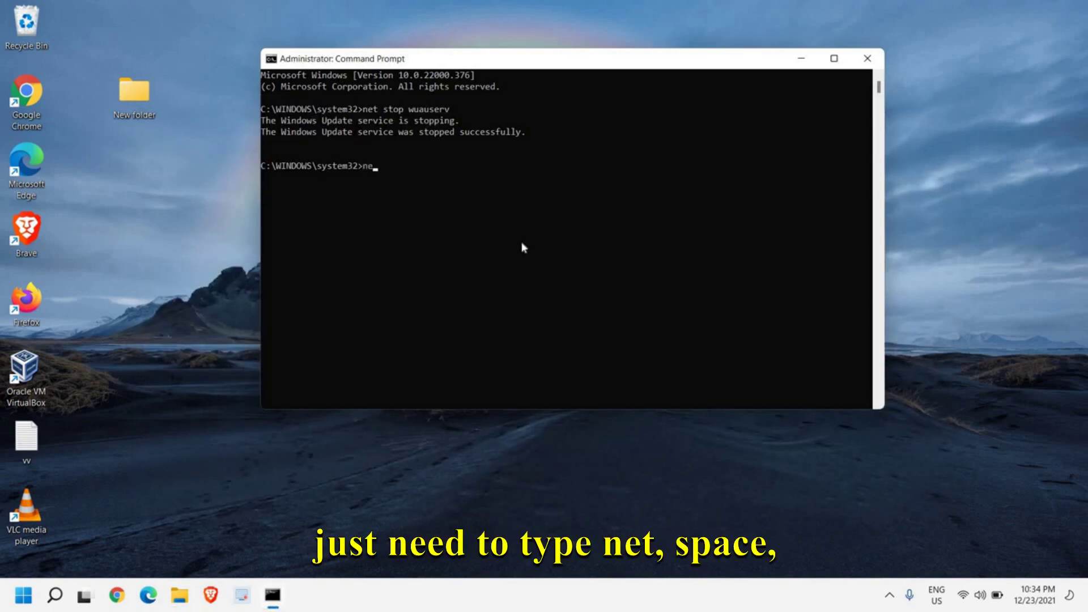
pyautogui.write('t start')
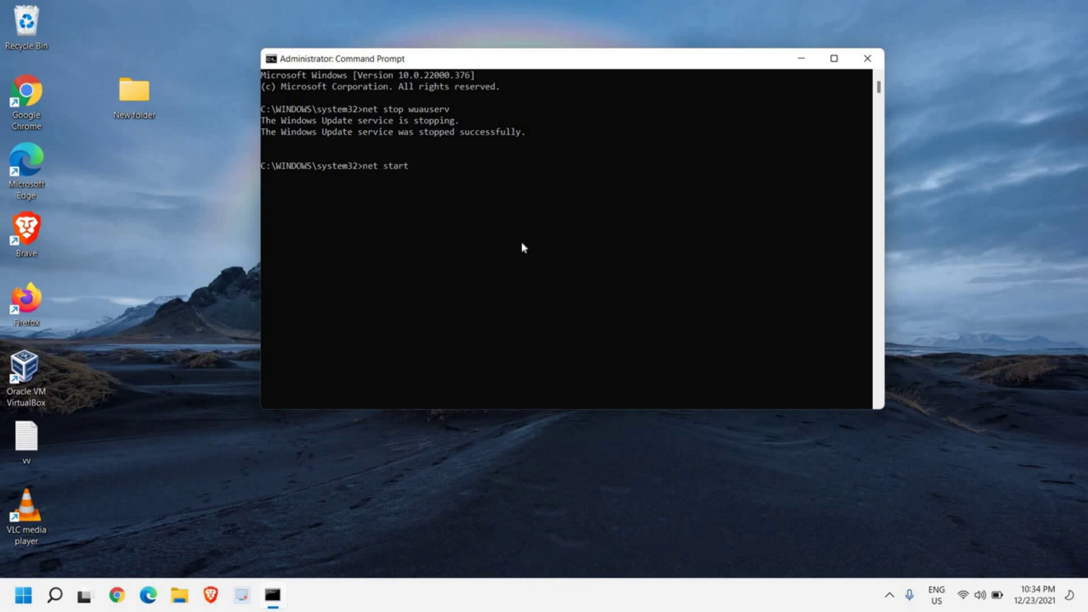
pyautogui.write(' wuau')
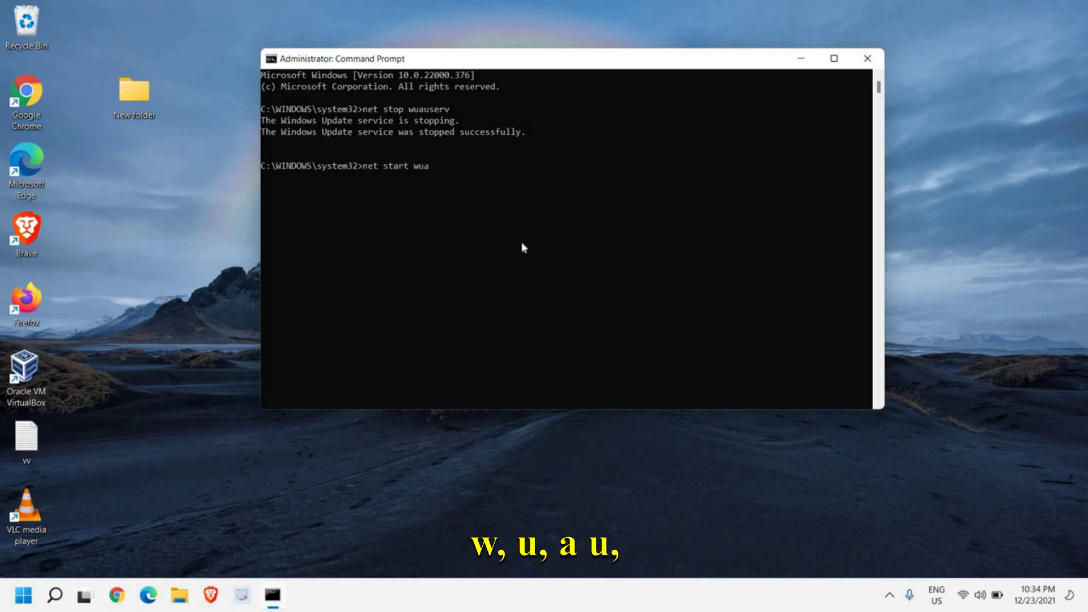
pyautogui.write('serv')
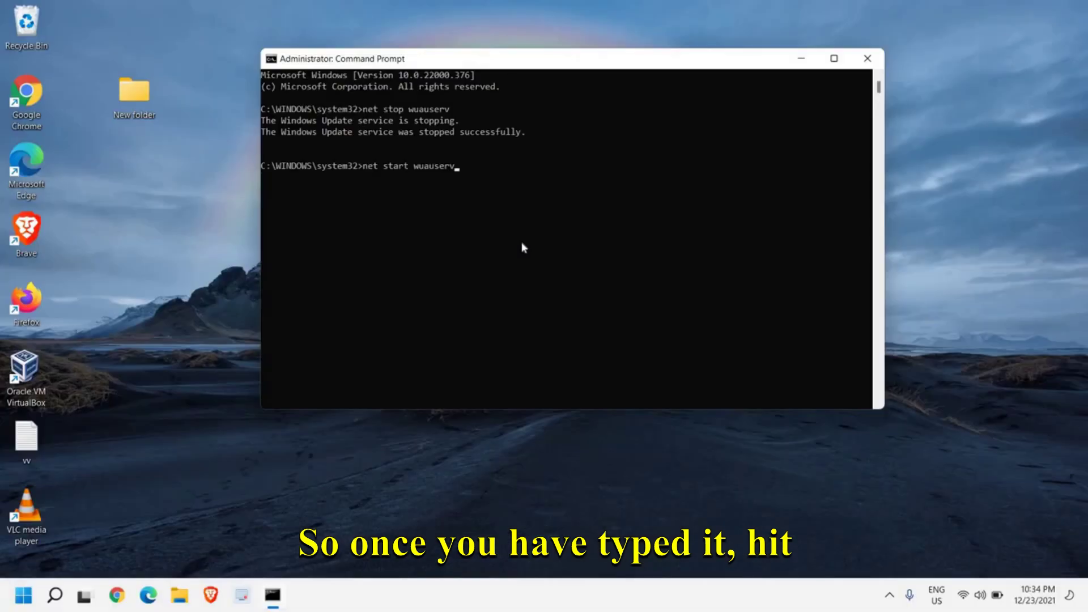
pyautogui.press('Return')
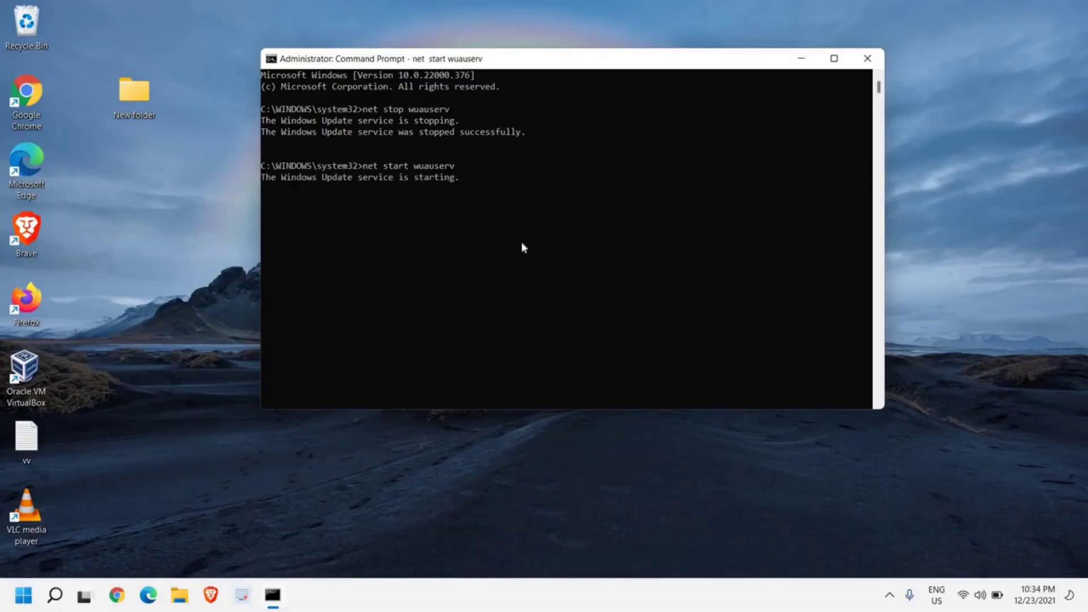